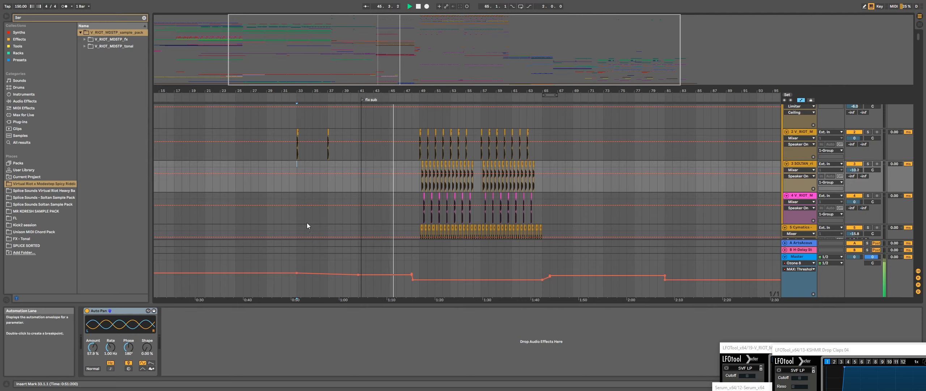
Step: Look through all the arrangement's tracks during playback, ending at the drum group and the full song timeline
{"action": "scroll", "coordinate": [755, 194], "scroll_direction": "up", "scroll_amount": 1}
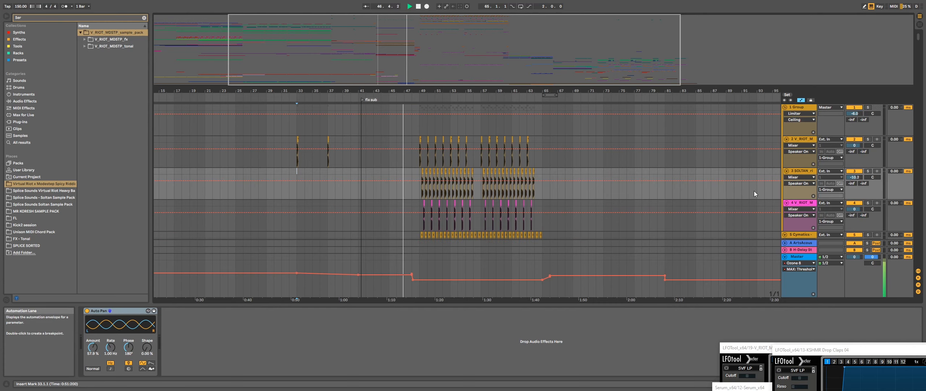
{"action": "scroll", "coordinate": [744, 165], "scroll_direction": "down", "scroll_amount": 5}
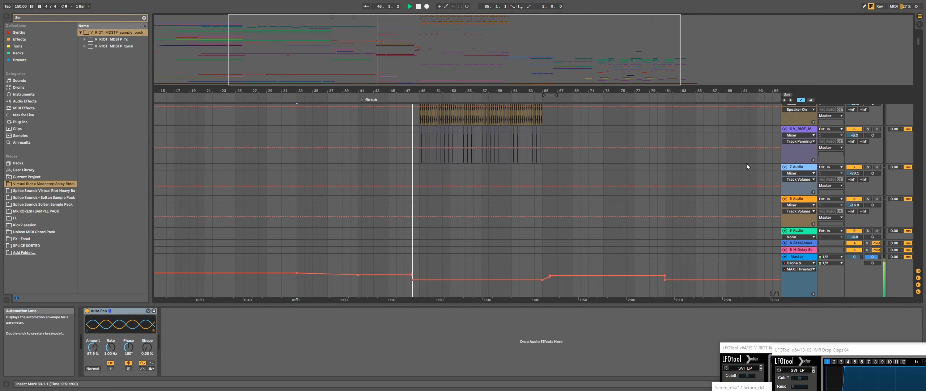
{"action": "scroll", "coordinate": [747, 164], "scroll_direction": "down", "scroll_amount": 10}
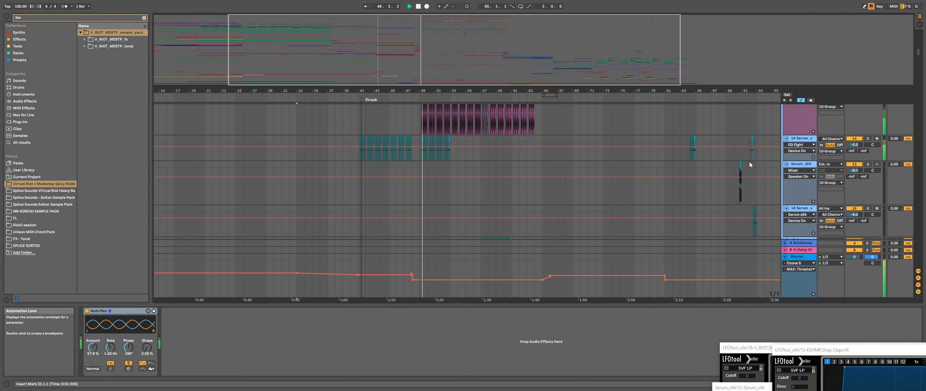
{"action": "scroll", "coordinate": [750, 161], "scroll_direction": "down", "scroll_amount": 8}
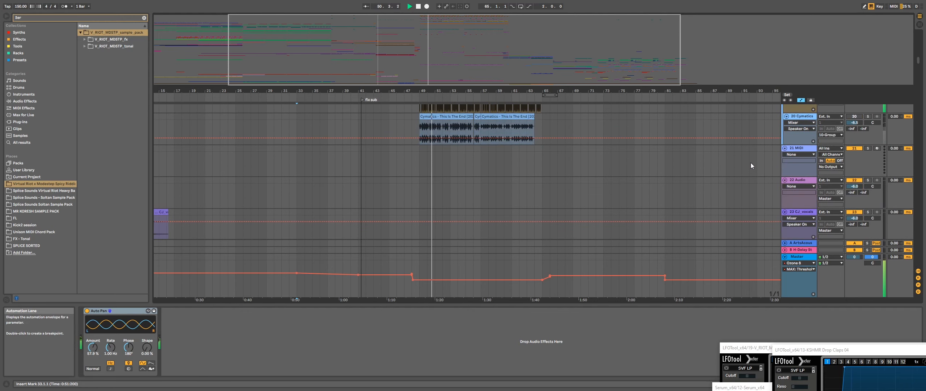
{"action": "scroll", "coordinate": [752, 162], "scroll_direction": "down", "scroll_amount": 10}
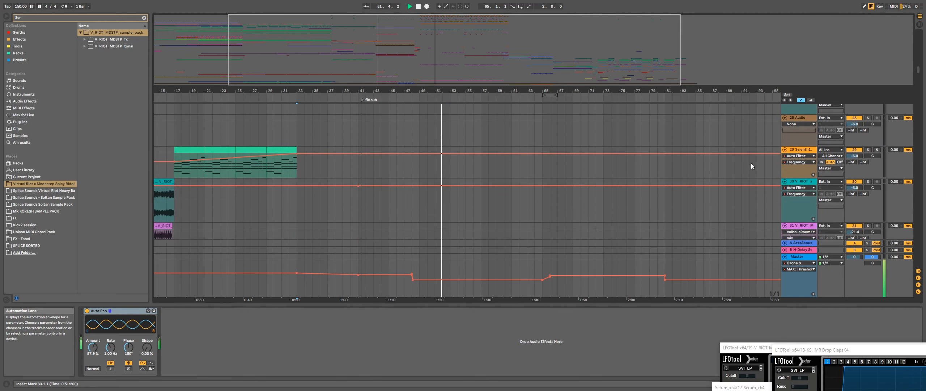
{"action": "scroll", "coordinate": [751, 163], "scroll_direction": "down", "scroll_amount": 10}
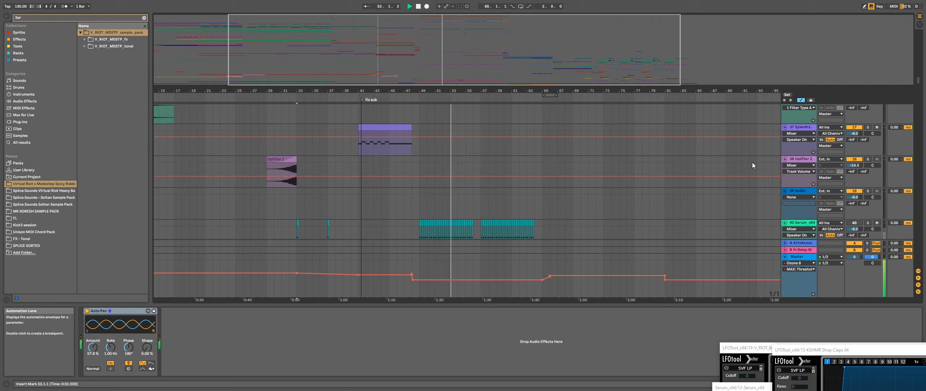
{"action": "scroll", "coordinate": [753, 162], "scroll_direction": "down", "scroll_amount": 6}
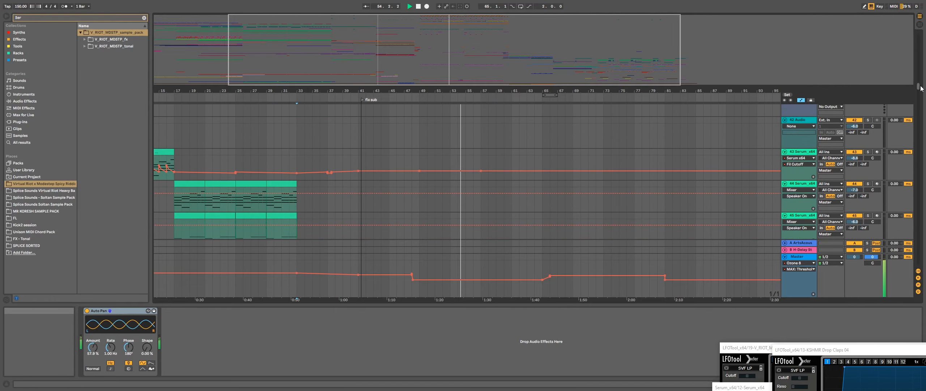
{"action": "mouse_move", "coordinate": [921, 89]}
{"action": "left_mouse_down"}
{"action": "mouse_move", "coordinate": [894, 273]}
{"action": "mouse_move", "coordinate": [894, 250]}
{"action": "mouse_move", "coordinate": [922, 210]}
{"action": "mouse_move", "coordinate": [919, 36]}
{"action": "left_mouse_up"}
{"action": "scroll", "coordinate": [711, 193], "scroll_direction": "down", "scroll_amount": 3}
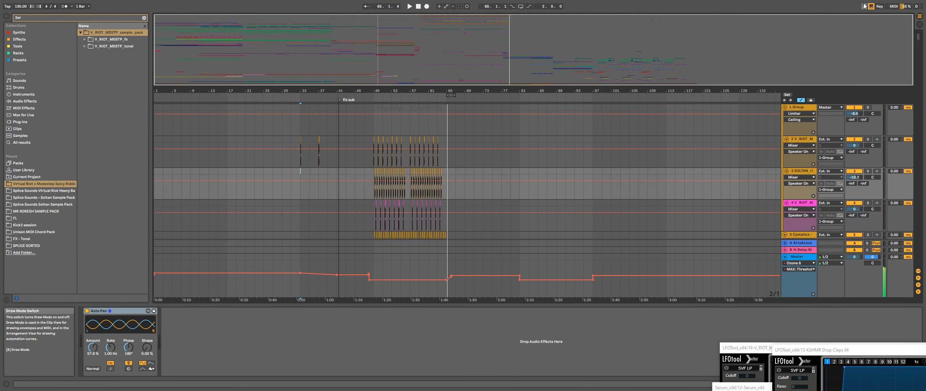
Step: Solo the drum group and play it from bar 49, looking over its kick, ride and snare tracks
{"action": "scroll", "coordinate": [388, 64], "scroll_direction": "up", "scroll_amount": 3}
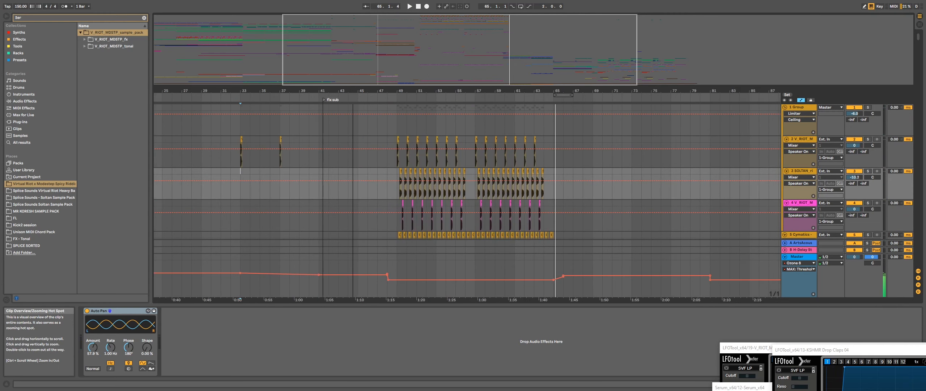
{"action": "left_click", "coordinate": [422, 127]}
{"action": "scroll", "coordinate": [481, 128], "scroll_direction": "up", "scroll_amount": 2}
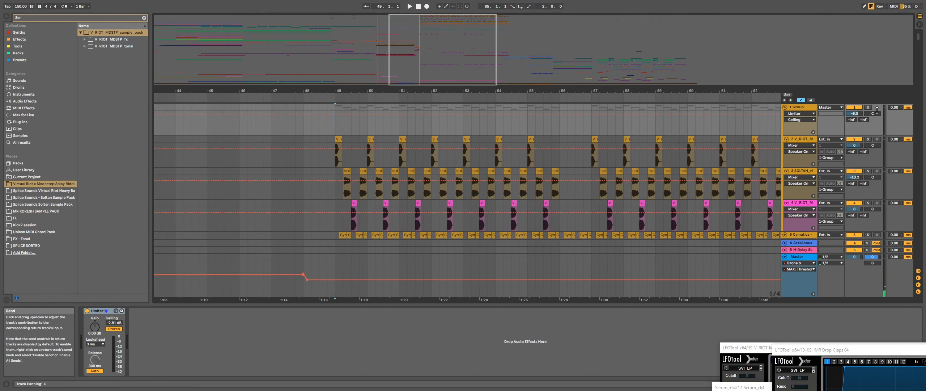
{"action": "left_click", "coordinate": [868, 107]}
{"action": "key", "text": "space"}
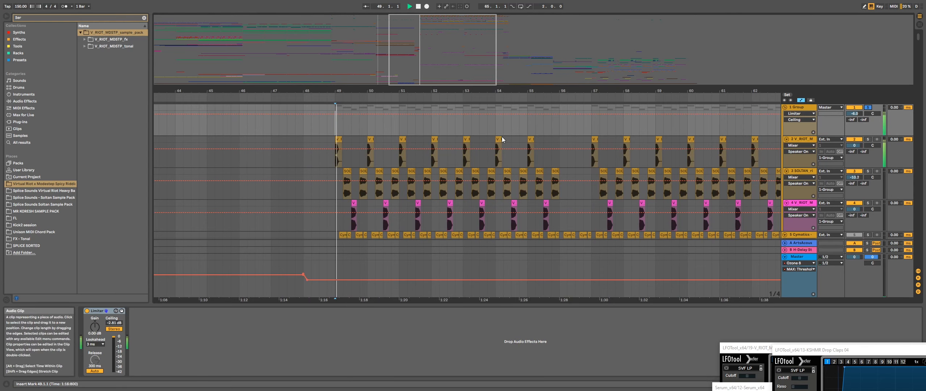
{"action": "scroll", "coordinate": [544, 139], "scroll_direction": "down", "scroll_amount": 3}
{"action": "scroll", "coordinate": [739, 175], "scroll_direction": "down", "scroll_amount": 2}
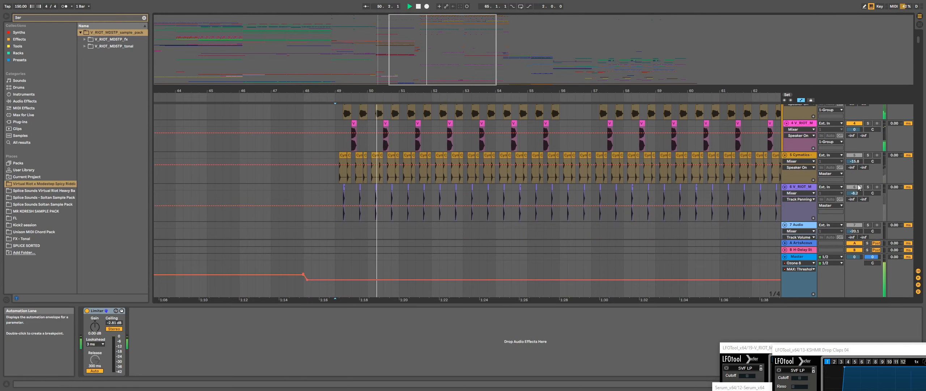
{"action": "scroll", "coordinate": [869, 161], "scroll_direction": "up", "scroll_amount": 5}
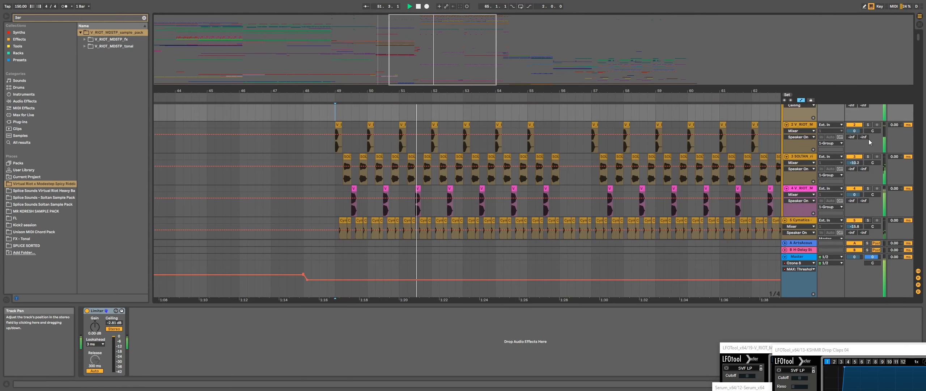
Step: Play the drum group from bar 49 with the Cymatics hi-hat track and track 6 also soloed
{"action": "key", "text": "space"}
{"action": "left_click", "coordinate": [868, 108]}
{"action": "key", "text": "space"}
{"action": "scroll", "coordinate": [457, 173], "scroll_direction": "down", "scroll_amount": 1}
{"action": "scroll", "coordinate": [457, 175], "scroll_direction": "down", "scroll_amount": 4}
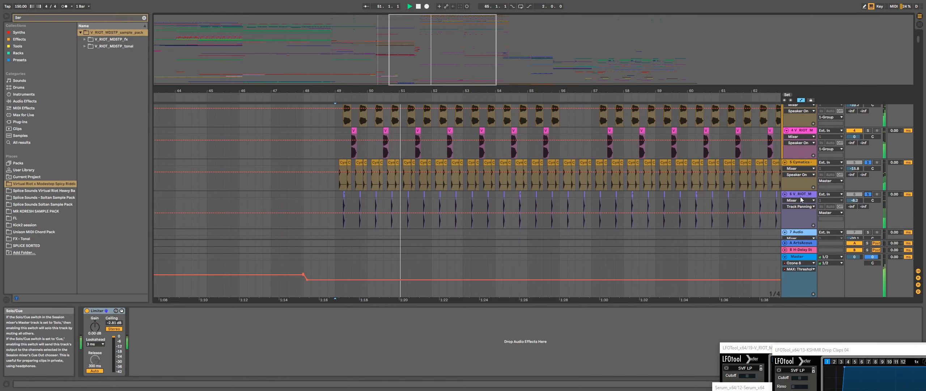
{"action": "scroll", "coordinate": [870, 199], "scroll_direction": "up", "scroll_amount": 2}
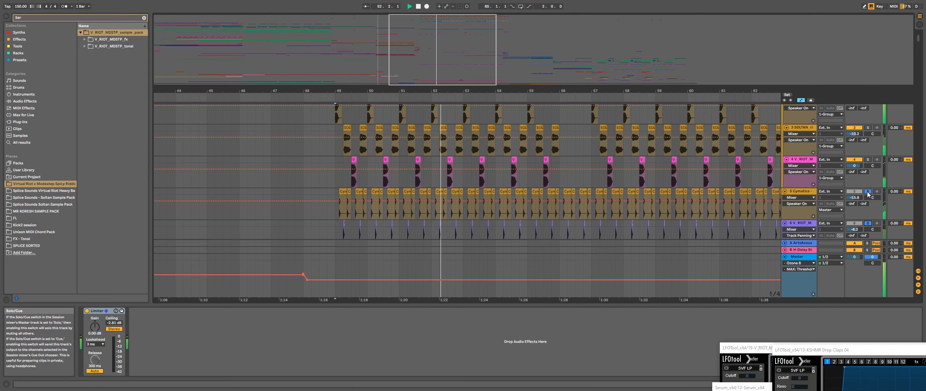
{"action": "scroll", "coordinate": [869, 195], "scroll_direction": "up", "scroll_amount": 2}
{"action": "scroll", "coordinate": [870, 195], "scroll_direction": "up", "scroll_amount": 1}
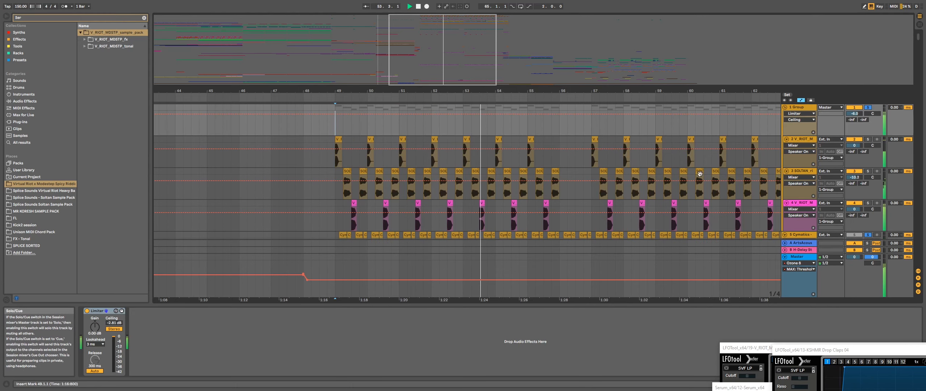
{"action": "scroll", "coordinate": [349, 151], "scroll_direction": "up", "scroll_amount": 3}
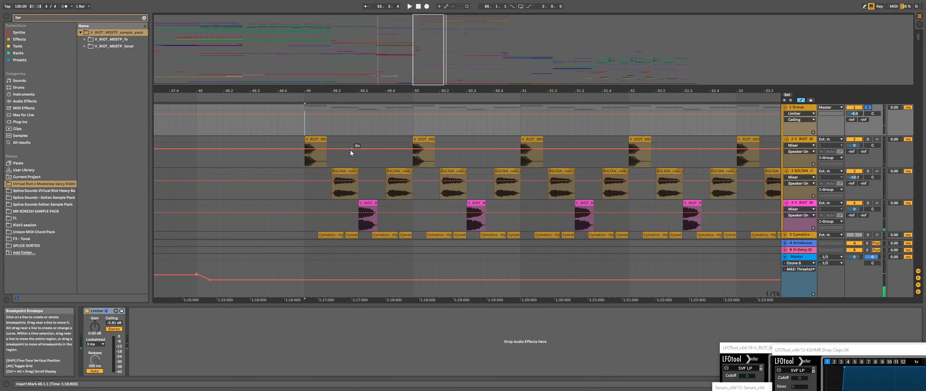
Step: Zoom in on the first kick clip at bar 49 and play the opening kick, ride and snare from there
{"action": "left_click", "coordinate": [304, 160]}
{"action": "key", "text": "space"}
{"action": "scroll", "coordinate": [310, 146], "scroll_direction": "up", "scroll_amount": 4}
{"action": "key", "text": "space"}
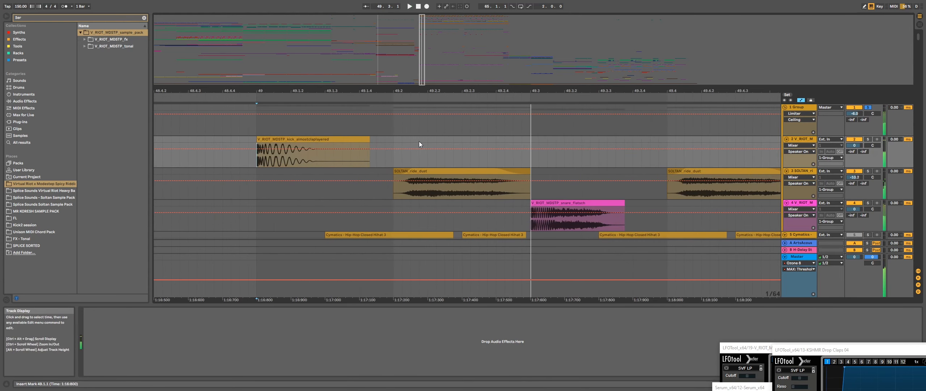
Step: Audition the first snare clip on track 4 by playing from just before it at 49.2.4
{"action": "scroll", "coordinate": [471, 160], "scroll_direction": "down", "scroll_amount": 2}
{"action": "scroll", "coordinate": [449, 158], "scroll_direction": "down", "scroll_amount": 2, "text": "ctrl"}
{"action": "left_click_drag", "start_coordinate": [435, 158], "coordinate": [440, 159]}
{"action": "scroll", "coordinate": [526, 184], "scroll_direction": "down", "scroll_amount": 1}
{"action": "left_click", "coordinate": [481, 184]}
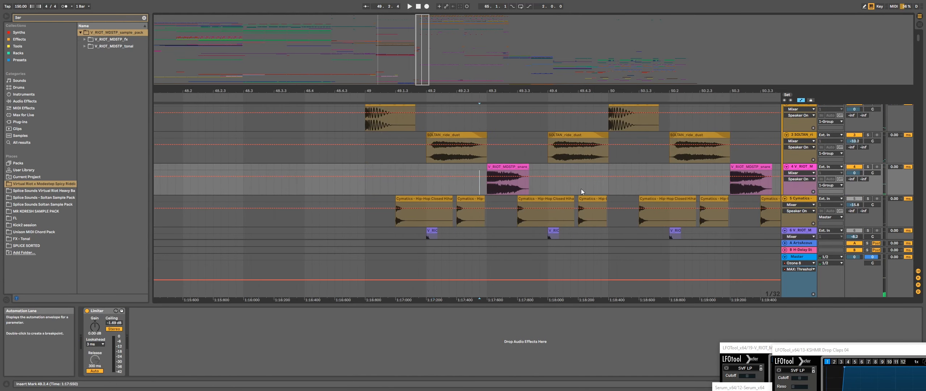
{"action": "key", "text": "space"}
{"action": "scroll", "coordinate": [823, 194], "scroll_direction": "down", "scroll_amount": 2}
{"action": "key", "text": "space"}
Step: Solo the Cymatics hi-hat track and track 6 and play them from just before the first hi-hat clip
{"action": "left_click_drag", "start_coordinate": [381, 188], "coordinate": [387, 189]}
{"action": "left_click", "coordinate": [868, 169]}
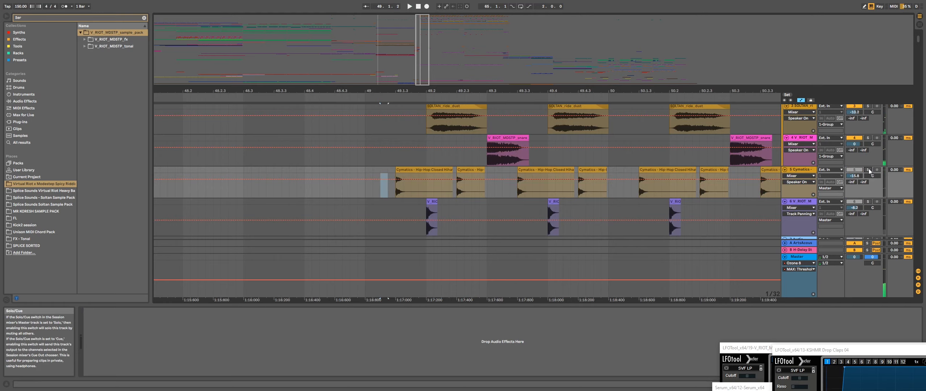
{"action": "key", "text": "space"}
{"action": "scroll", "coordinate": [870, 176], "scroll_direction": "down", "scroll_amount": 2}
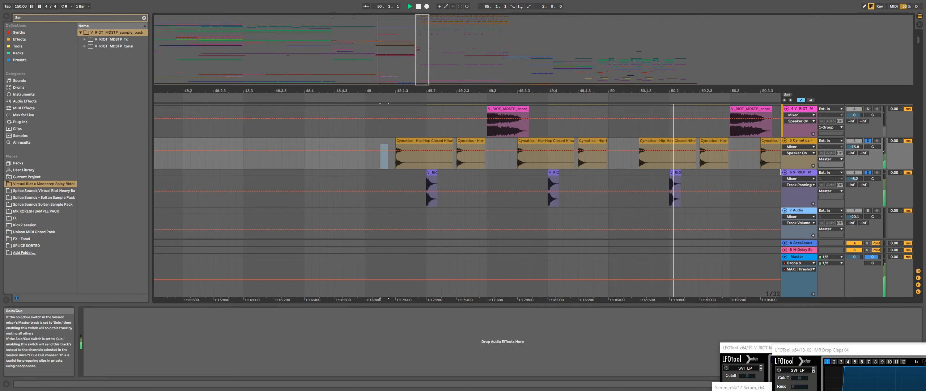
Step: Stop the playback, turn off the hi-hat and track 6 solos, and return to the drum group at bar 49
{"action": "scroll", "coordinate": [760, 176], "scroll_direction": "down", "scroll_amount": 5, "text": "ctrl"}
{"action": "scroll", "coordinate": [757, 176], "scroll_direction": "down", "scroll_amount": 1}
{"action": "scroll", "coordinate": [760, 176], "scroll_direction": "down", "scroll_amount": 1, "text": "ctrl"}
{"action": "left_click", "coordinate": [869, 158]}
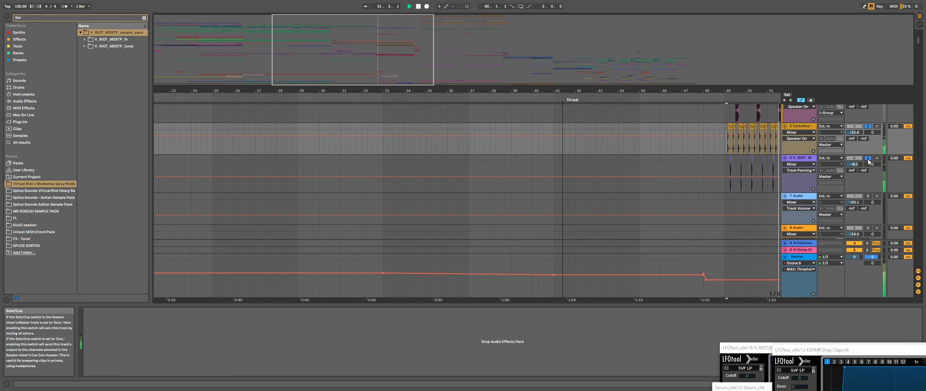
{"action": "key", "text": "space"}
{"action": "scroll", "coordinate": [687, 155], "scroll_direction": "up", "scroll_amount": 3}
{"action": "scroll", "coordinate": [760, 155], "scroll_direction": "up", "scroll_amount": 5, "text": "ctrl"}
{"action": "scroll", "coordinate": [658, 172], "scroll_direction": "up", "scroll_amount": 3}
{"action": "scroll", "coordinate": [376, 151], "scroll_direction": "up", "scroll_amount": 1}
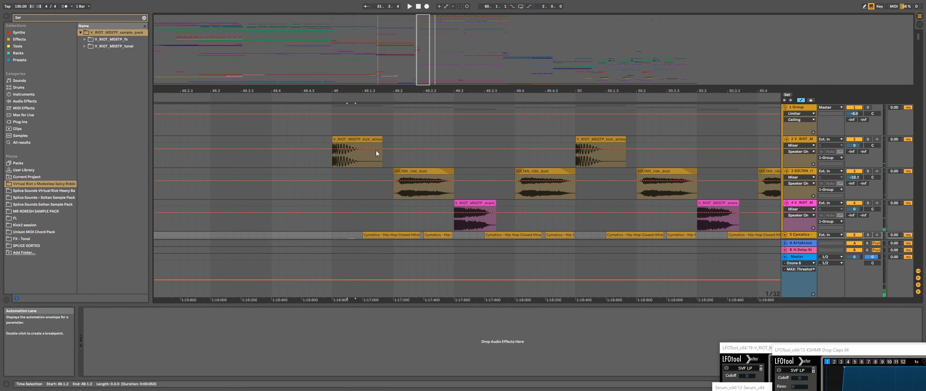
Step: Show the drum group's Limiter, and solo the kick track and play it from bar 49
{"action": "left_click", "coordinate": [790, 115]}
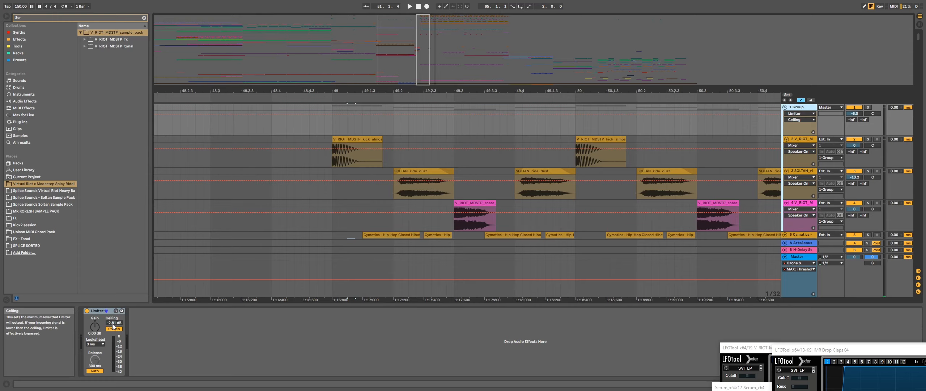
{"action": "scroll", "coordinate": [395, 215], "scroll_direction": "down", "scroll_amount": 3}
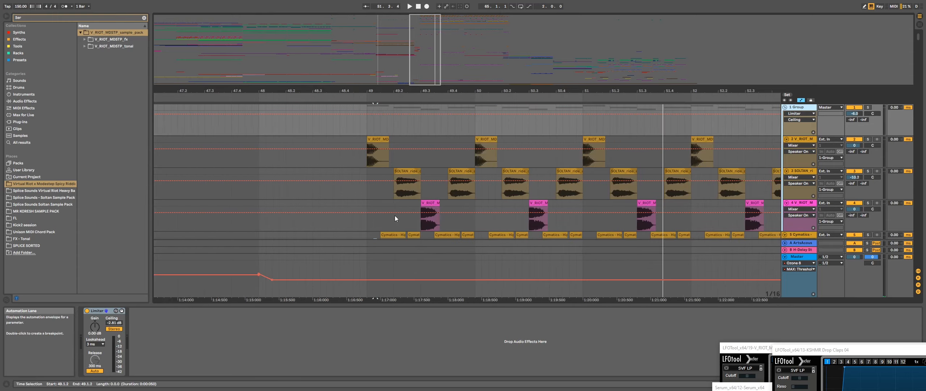
{"action": "left_click", "coordinate": [366, 165]}
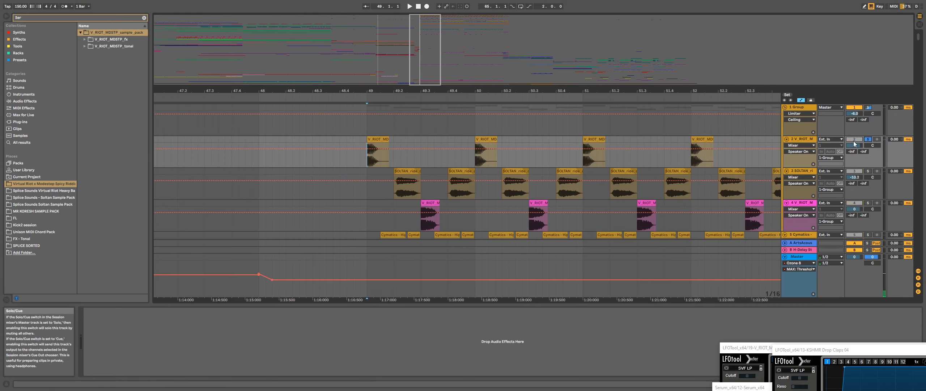
{"action": "left_click", "coordinate": [868, 139]}
{"action": "key", "text": "space"}
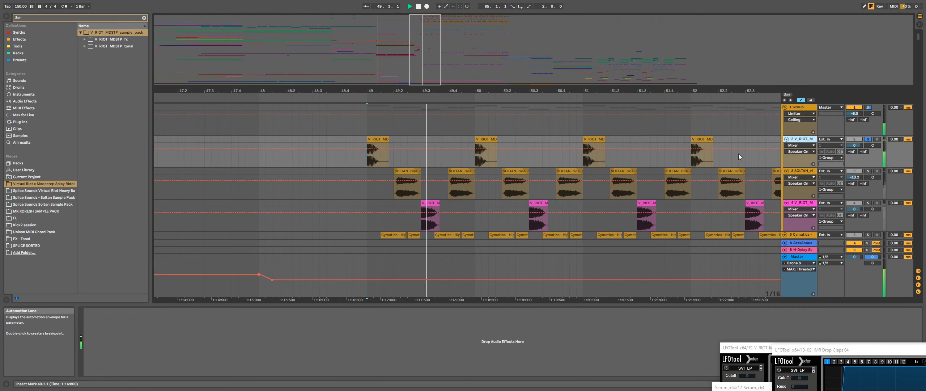
{"action": "key", "text": "space"}
{"action": "scroll", "coordinate": [376, 148], "scroll_direction": "up", "scroll_amount": 5}
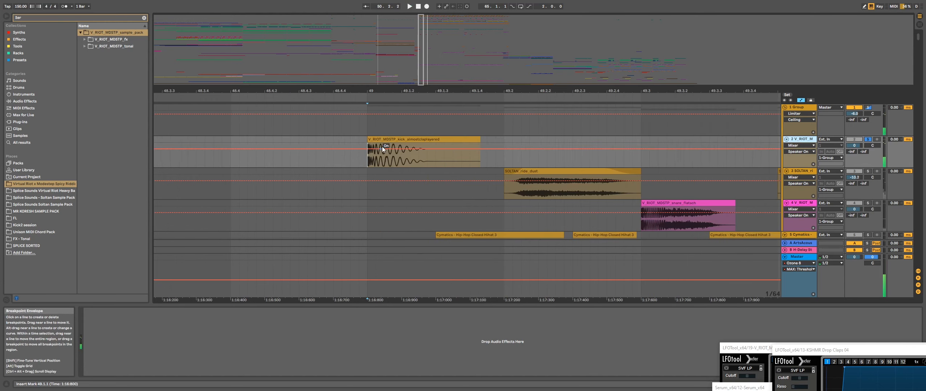
Step: Select the first kick clip, play it from just ahead at 48.4.4, and mark the time range around it
{"action": "left_click", "coordinate": [382, 139]}
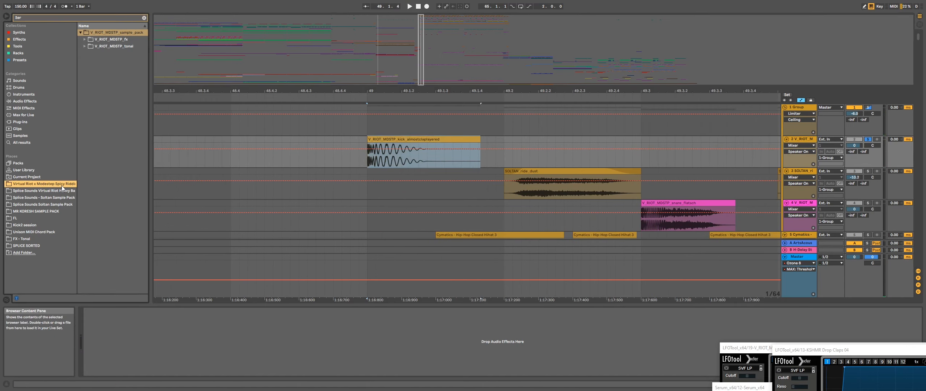
{"action": "left_click", "coordinate": [354, 163]}
{"action": "key", "text": "space"}
{"action": "scroll", "coordinate": [378, 162], "scroll_direction": "down", "scroll_amount": 5}
{"action": "scroll", "coordinate": [376, 162], "scroll_direction": "up", "scroll_amount": 3}
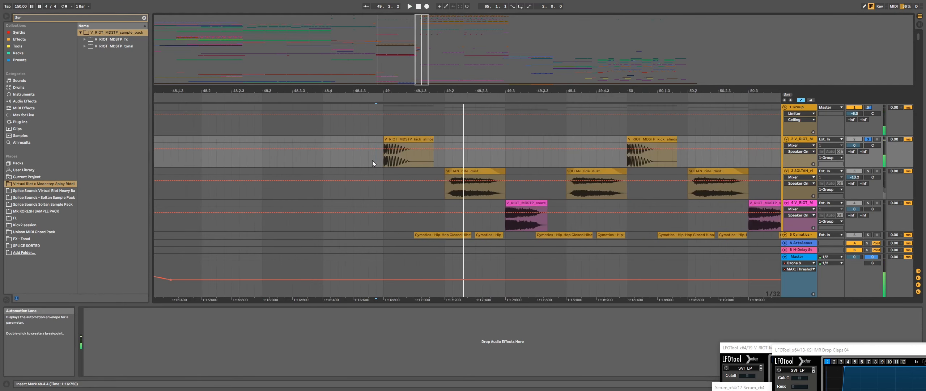
{"action": "left_click_drag", "start_coordinate": [448, 141], "coordinate": [375, 139]}
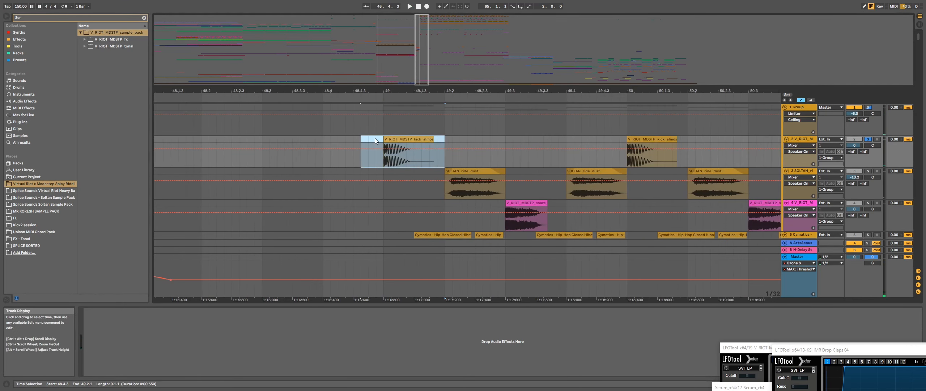
Step: Show the drum group's Limiter and the Master track's devices, and open the Ozone 8 window on its Maximizer
{"action": "left_click", "coordinate": [784, 110]}
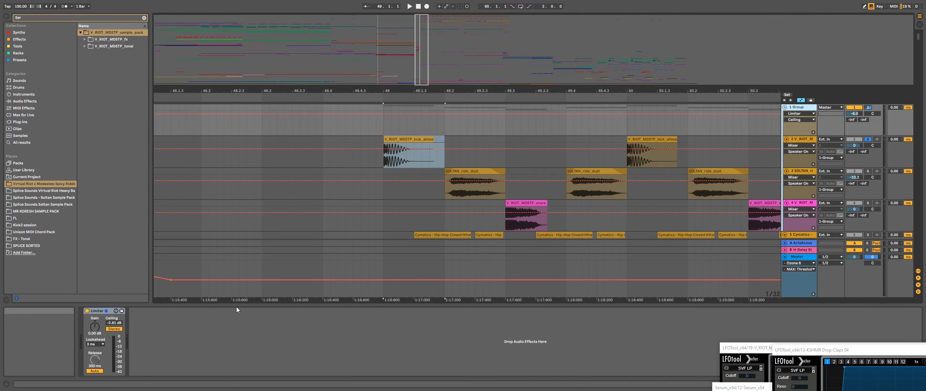
{"action": "left_click", "coordinate": [796, 257]}
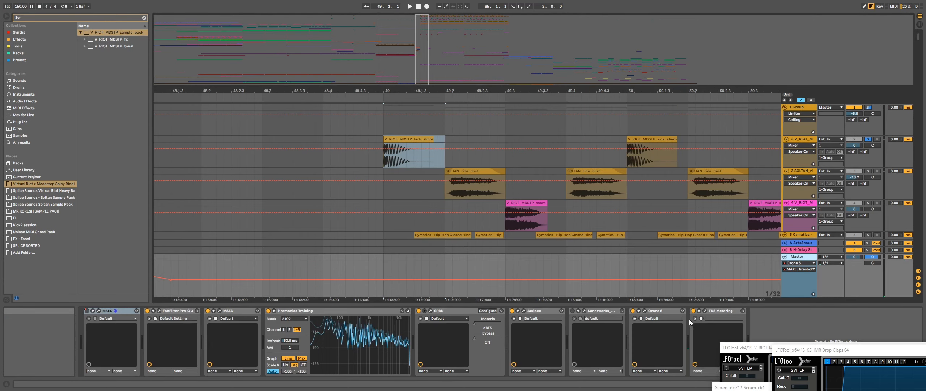
{"action": "left_click", "coordinate": [656, 312]}
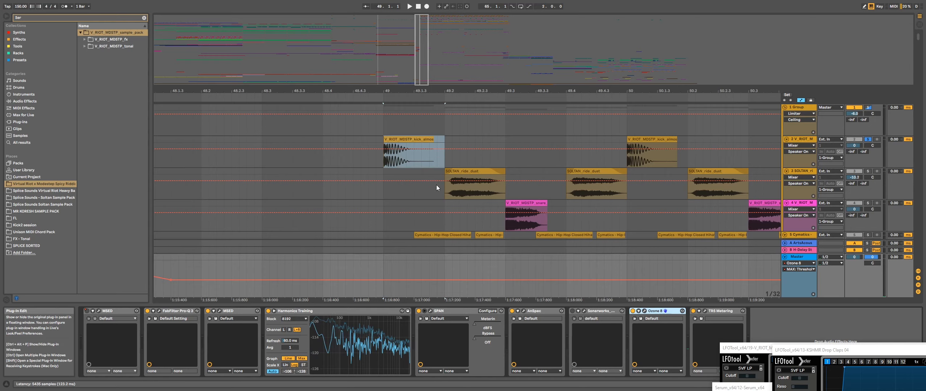
{"action": "key", "text": "ctrl+alt+p"}
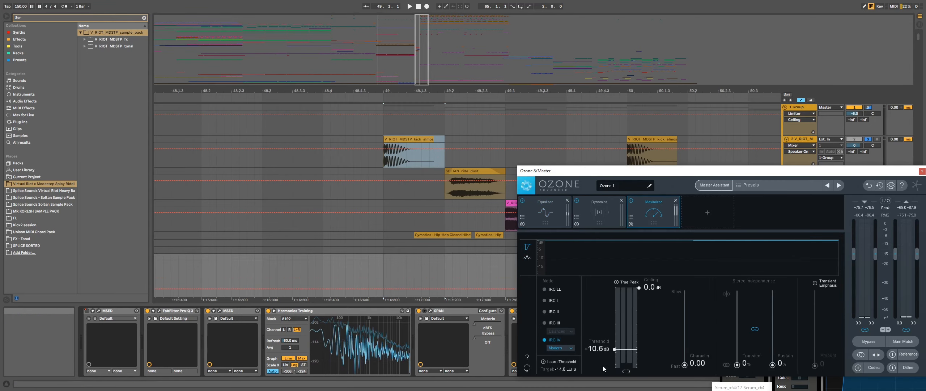
Step: Place the insert marker at 49.1.1 on the ride track and close the Ozone 8 window
{"action": "left_click", "coordinate": [383, 190]}
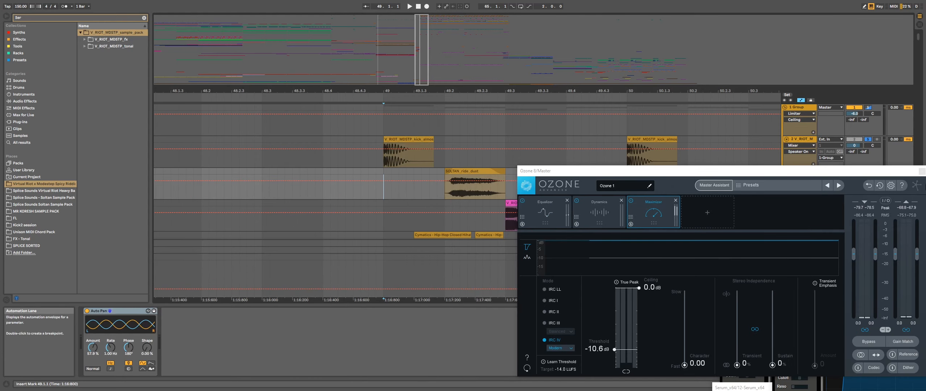
{"action": "left_click", "coordinate": [923, 170]}
{"action": "scroll", "coordinate": [579, 166], "scroll_direction": "down", "scroll_amount": 2}
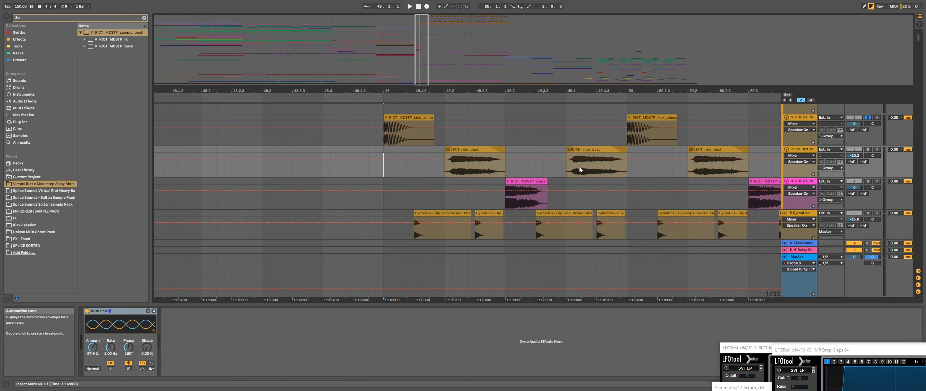
Step: Solo the SOLTAN ride track, play it from 49.1.4, and show its Auto Pan device
{"action": "left_click", "coordinate": [868, 150]}
{"action": "left_click", "coordinate": [439, 170]}
{"action": "key", "text": "space"}
{"action": "scroll", "coordinate": [485, 170], "scroll_direction": "down", "scroll_amount": 4}
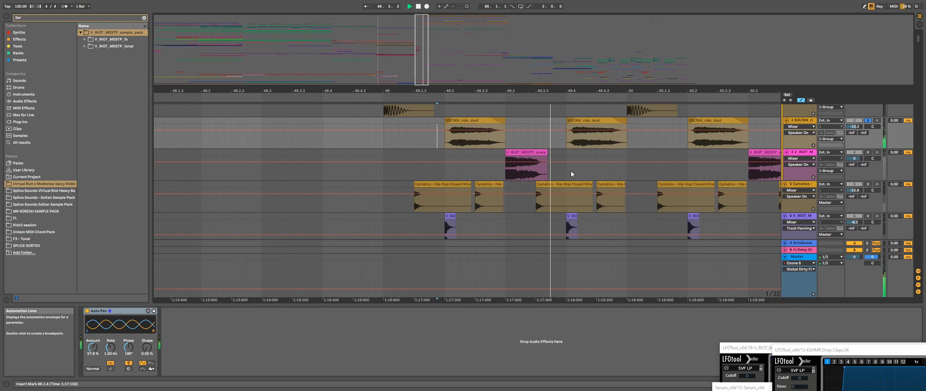
{"action": "scroll", "coordinate": [849, 155], "scroll_direction": "up", "scroll_amount": 2}
{"action": "left_click", "coordinate": [795, 120]}
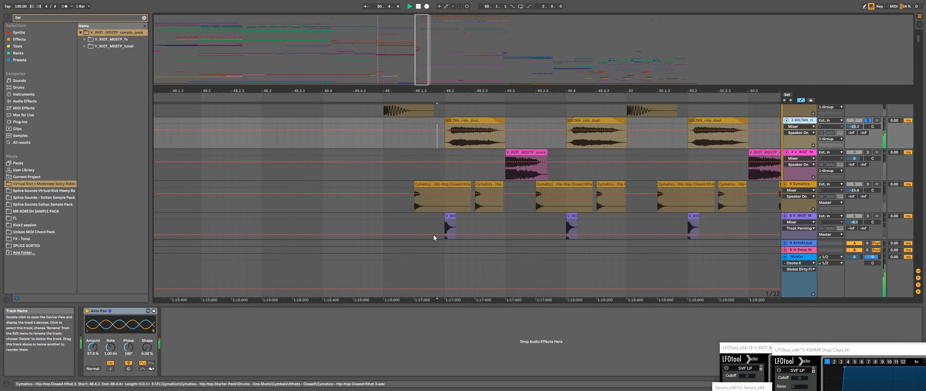
{"action": "key", "text": "space"}
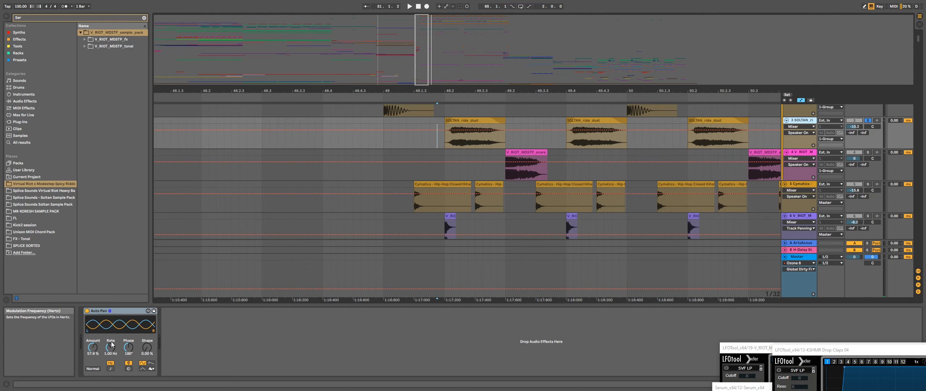
Step: Solo the snare track, play it from 49.2.4, and show its Limiter
{"action": "left_click", "coordinate": [498, 164]}
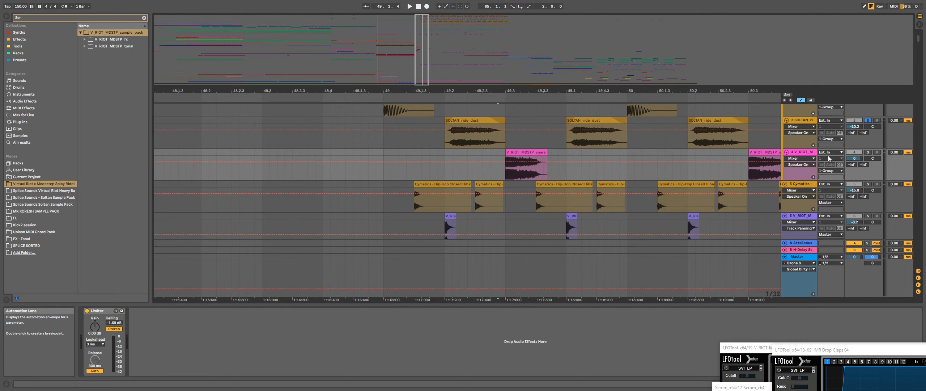
{"action": "key", "text": "space"}
{"action": "left_click", "coordinate": [802, 152]}
{"action": "key", "text": "space"}
{"action": "scroll", "coordinate": [484, 177], "scroll_direction": "down", "scroll_amount": 2}
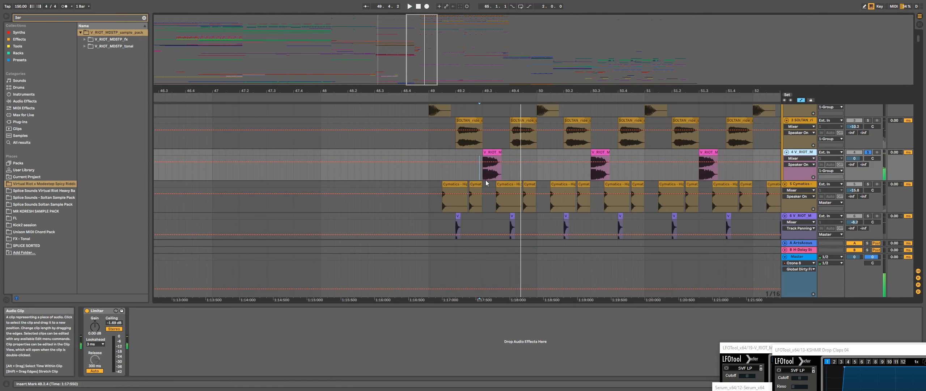
{"action": "scroll", "coordinate": [486, 177], "scroll_direction": "up", "scroll_amount": 2}
Step: Select the first snare clip at 49.3.1 and play it from its start several times
{"action": "left_click", "coordinate": [461, 172]}
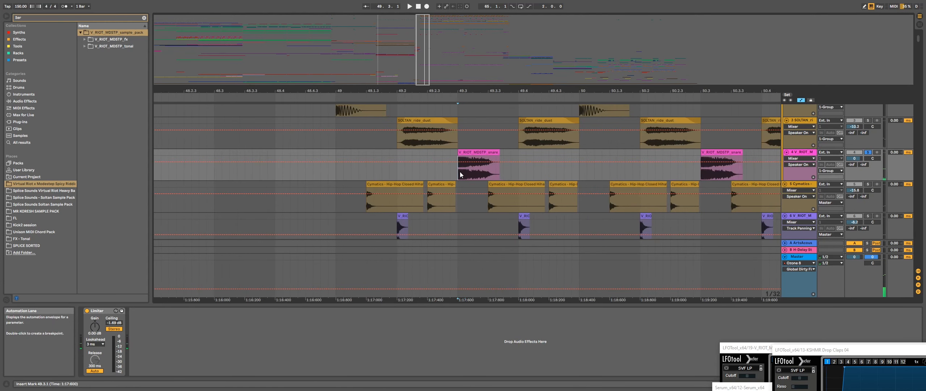
{"action": "left_click", "coordinate": [482, 163]}
{"action": "key", "text": "space"}
{"action": "scroll", "coordinate": [562, 159], "scroll_direction": "down", "scroll_amount": 4}
{"action": "scroll", "coordinate": [550, 159], "scroll_direction": "up", "scroll_amount": 4}
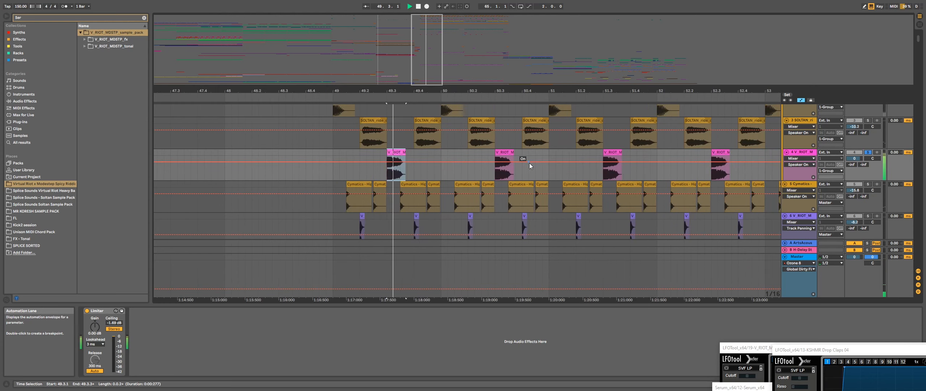
{"action": "key", "text": "space"}
{"action": "key", "text": "space"}
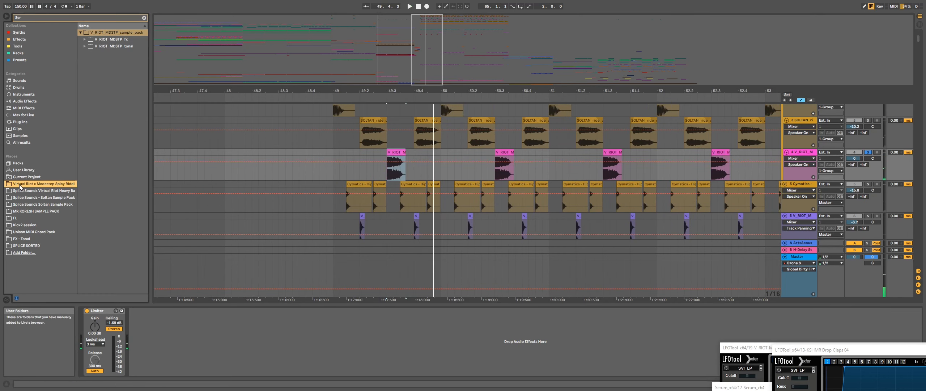
{"action": "scroll", "coordinate": [444, 172], "scroll_direction": "down", "scroll_amount": 5}
{"action": "scroll", "coordinate": [443, 174], "scroll_direction": "up", "scroll_amount": 5}
{"action": "key", "text": "space"}
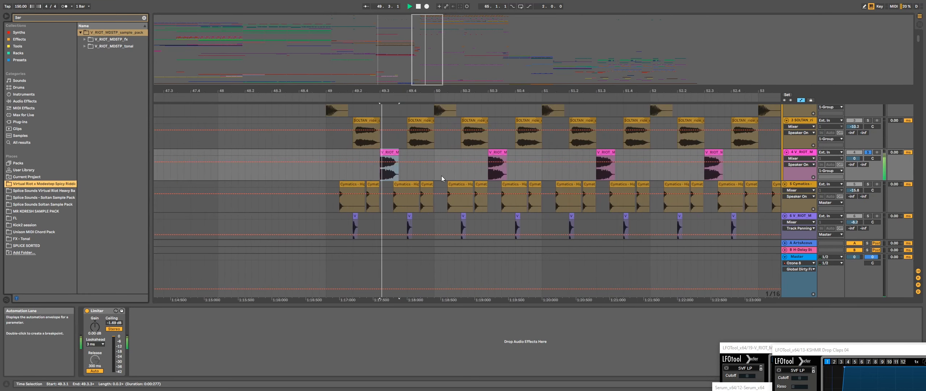
Step: Solo the Cymatics hi-hat track together with track 6 and play both from 48.4.4
{"action": "left_click", "coordinate": [320, 185]}
{"action": "scroll", "coordinate": [857, 175], "scroll_direction": "down", "scroll_amount": 2}
{"action": "key", "text": "space"}
{"action": "left_click", "coordinate": [868, 147]}
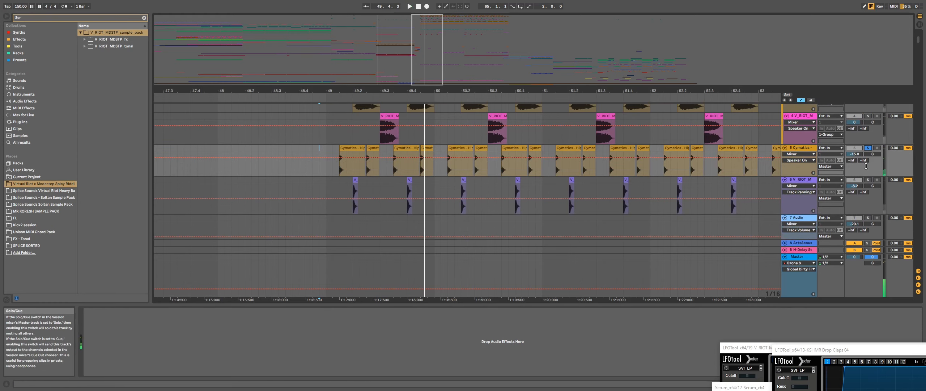
{"action": "left_click", "coordinate": [868, 180], "text": "ctrl"}
{"action": "key", "text": "space"}
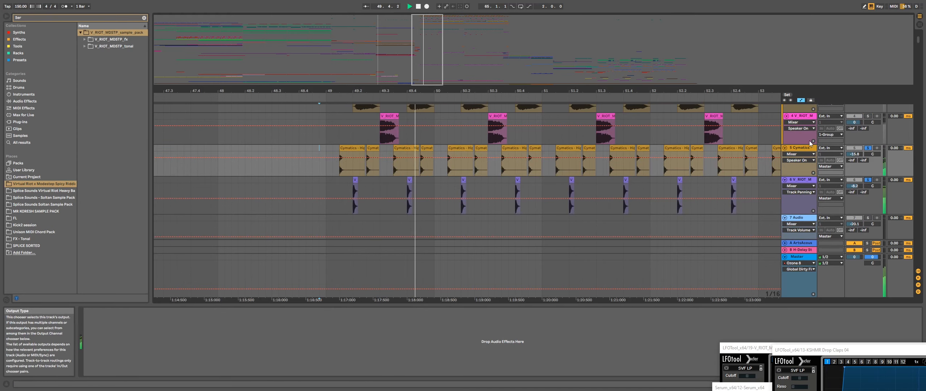
Step: Stop the playback and turn off the solos on the hi-hat track and track 6
{"action": "scroll", "coordinate": [669, 156], "scroll_direction": "down", "scroll_amount": 3}
{"action": "key", "text": "space"}
{"action": "left_click", "coordinate": [868, 148]}
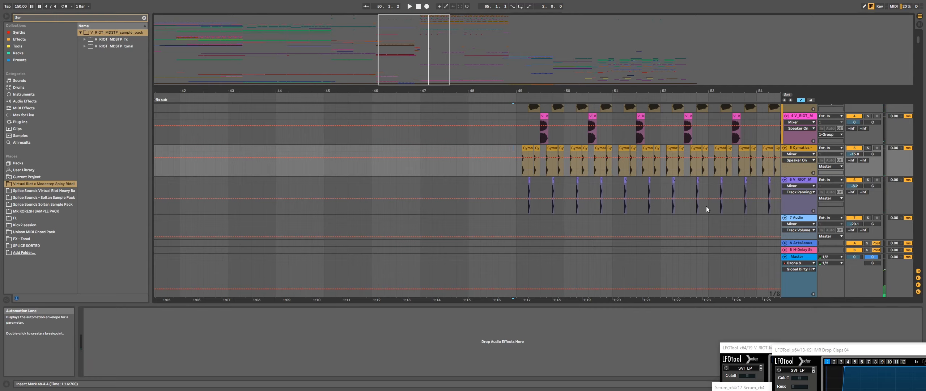
Step: Find the Siren track further down the arrangement, solo it, and play it from 48.4.4
{"action": "scroll", "coordinate": [845, 152], "scroll_direction": "down", "scroll_amount": 3}
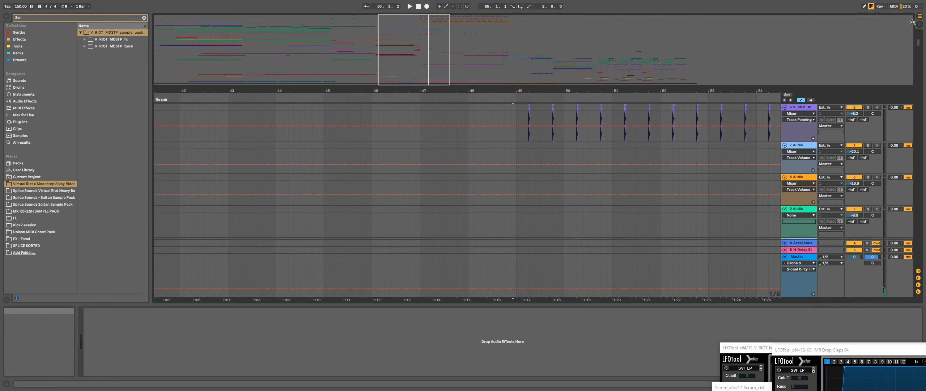
{"action": "left_click_drag", "start_coordinate": [919, 41], "coordinate": [920, 63]}
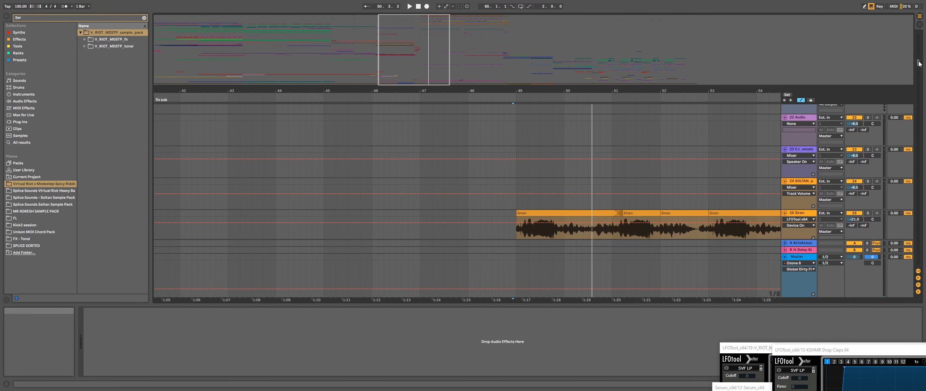
{"action": "scroll", "coordinate": [630, 155], "scroll_direction": "down", "scroll_amount": 4}
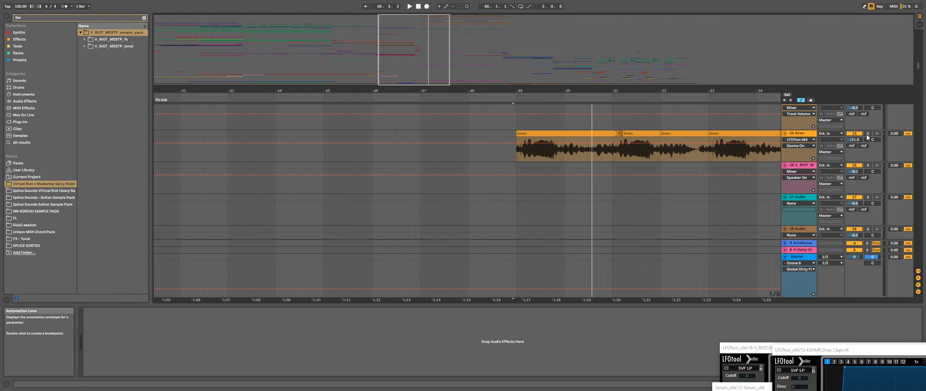
{"action": "left_click", "coordinate": [868, 133]}
{"action": "key", "text": "space"}
{"action": "scroll", "coordinate": [734, 166], "scroll_direction": "down", "scroll_amount": 3}
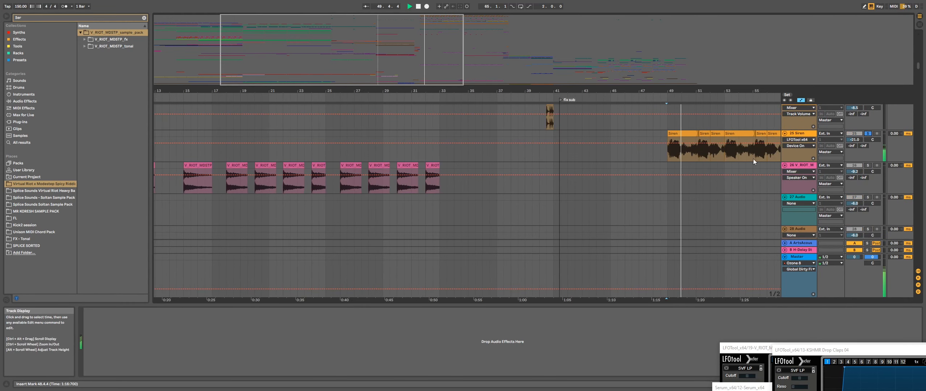
{"action": "scroll", "coordinate": [358, 154], "scroll_direction": "up", "scroll_amount": 5}
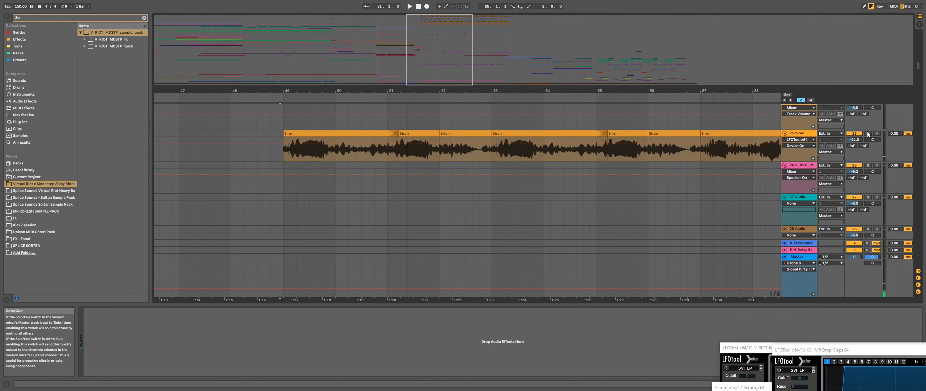
Step: Compare the Siren track soloed and within the full mix from 48.4.4, and show its device chain
{"action": "key", "text": "space"}
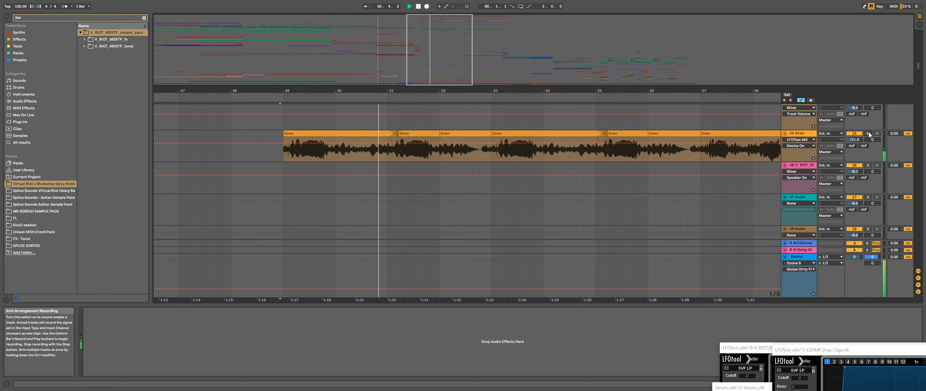
{"action": "left_click", "coordinate": [806, 134]}
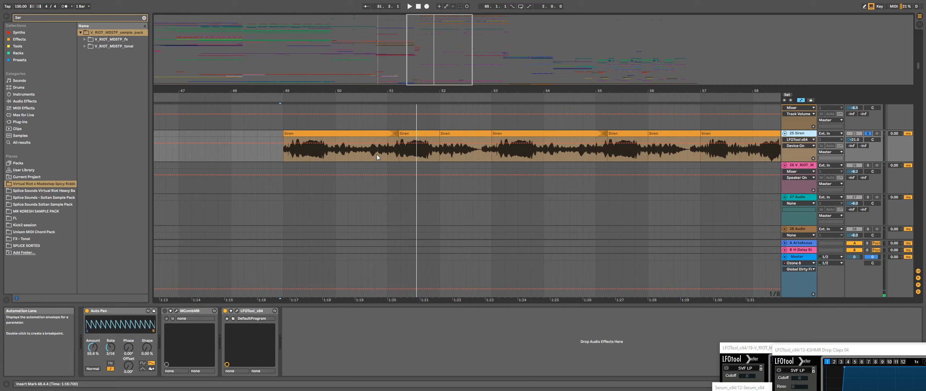
{"action": "left_click", "coordinate": [867, 133]}
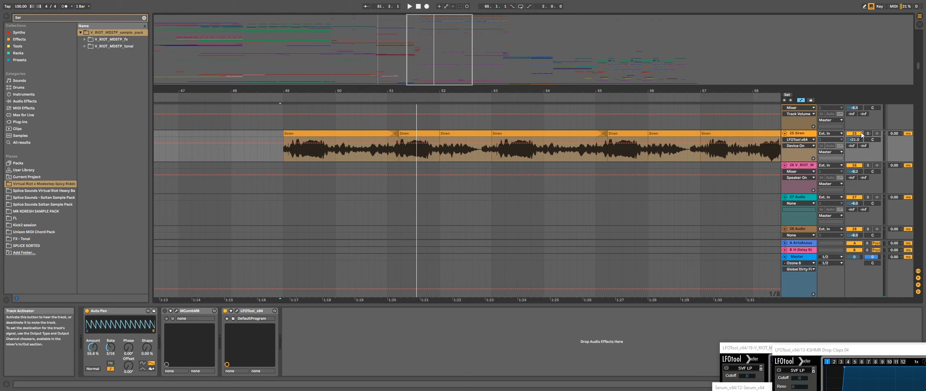
{"action": "key", "text": "space"}
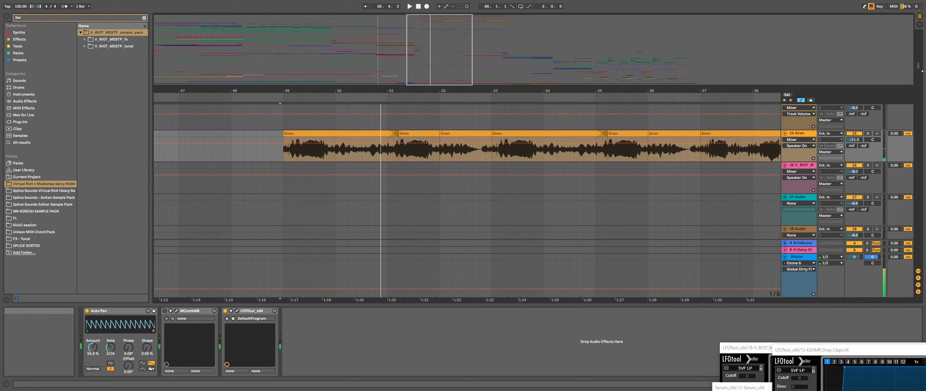
Step: Return to group 10 with the Serum tracks, solo it, show its Limiter, and play it from 49.1.1
{"action": "left_click_drag", "start_coordinate": [919, 69], "coordinate": [912, 87]}
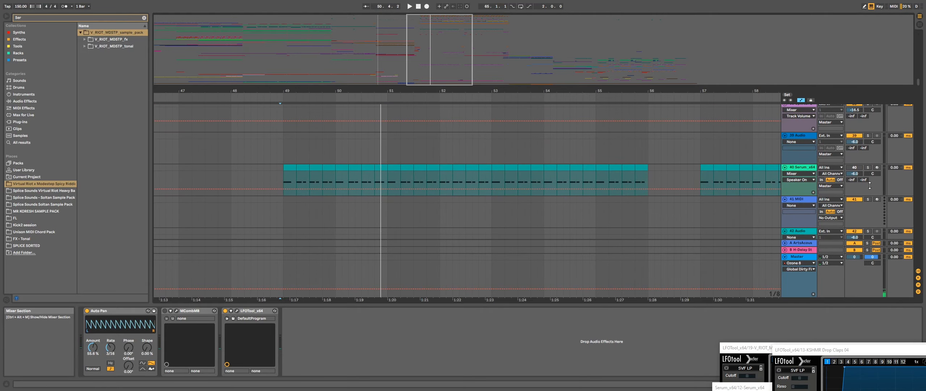
{"action": "scroll", "coordinate": [870, 185], "scroll_direction": "down", "scroll_amount": 5}
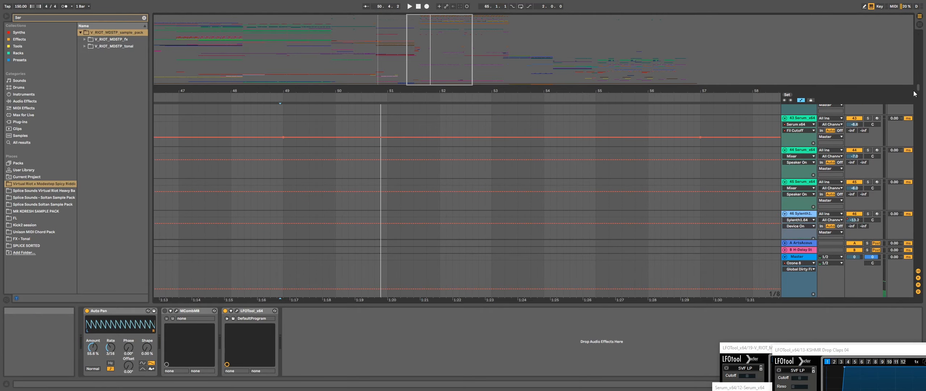
{"action": "left_click_drag", "start_coordinate": [914, 94], "coordinate": [913, 53]}
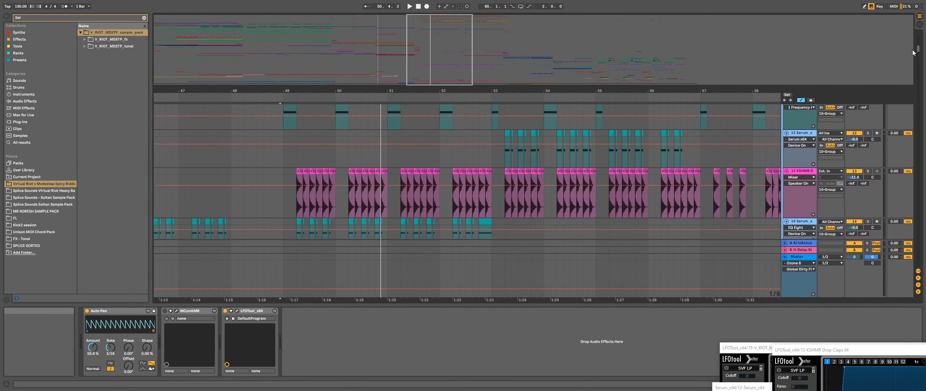
{"action": "scroll", "coordinate": [796, 163], "scroll_direction": "up", "scroll_amount": 5}
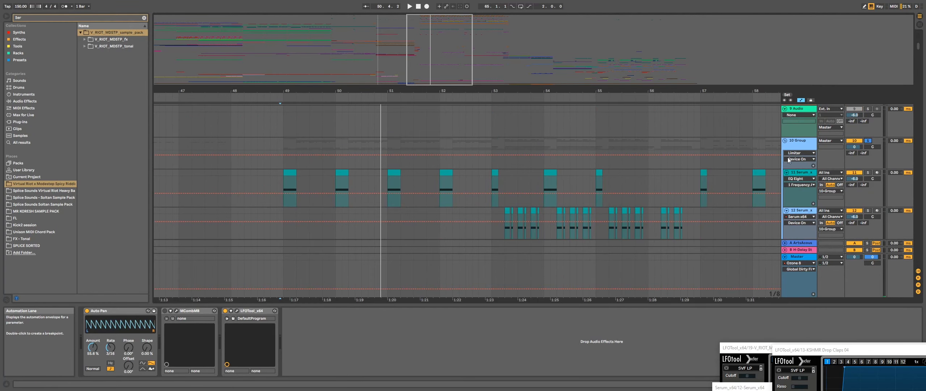
{"action": "left_click", "coordinate": [811, 145]}
{"action": "left_click", "coordinate": [286, 141]}
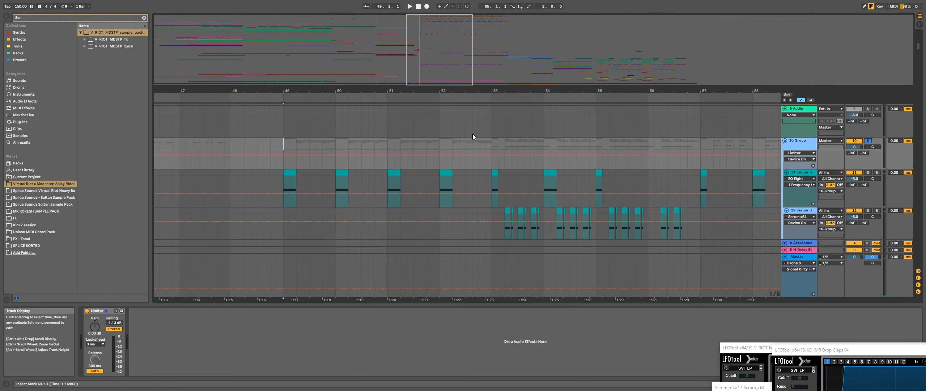
{"action": "scroll", "coordinate": [458, 169], "scroll_direction": "down", "scroll_amount": 2}
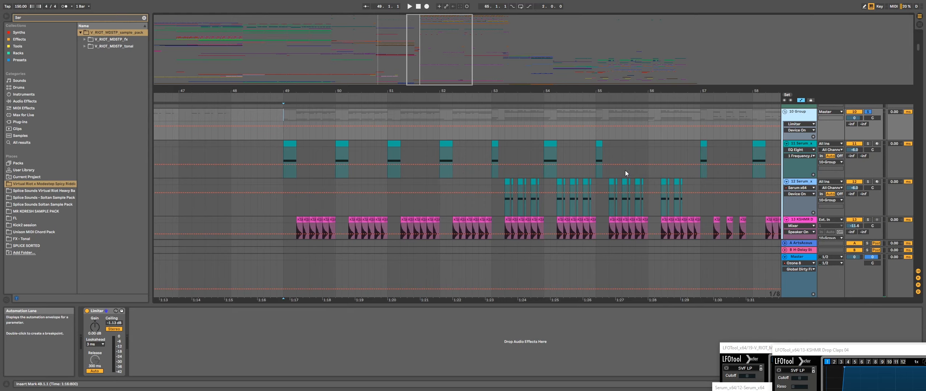
{"action": "scroll", "coordinate": [803, 147], "scroll_direction": "up", "scroll_amount": 2}
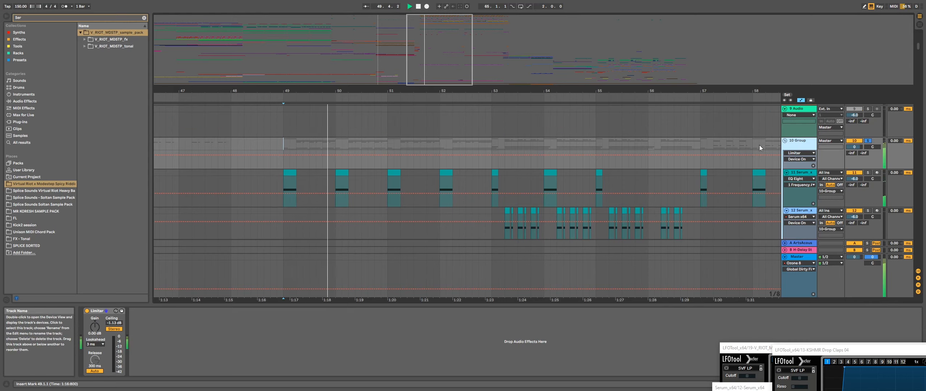
Step: Examine the Serum and KSHMR tracks inside group 10 during playback, including their clips across the whole arrangement
{"action": "scroll", "coordinate": [720, 145], "scroll_direction": "down", "scroll_amount": 3}
{"action": "scroll", "coordinate": [717, 143], "scroll_direction": "down", "scroll_amount": 2}
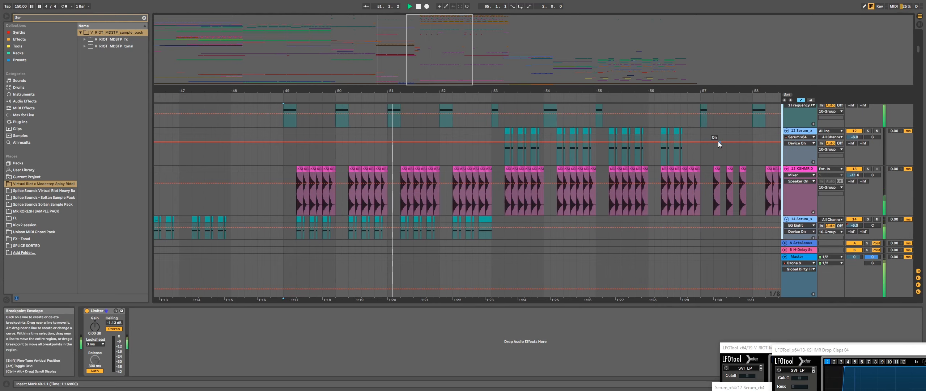
{"action": "scroll", "coordinate": [719, 142], "scroll_direction": "up", "scroll_amount": 1}
{"action": "scroll", "coordinate": [741, 136], "scroll_direction": "up", "scroll_amount": 1}
{"action": "scroll", "coordinate": [738, 141], "scroll_direction": "up", "scroll_amount": 1}
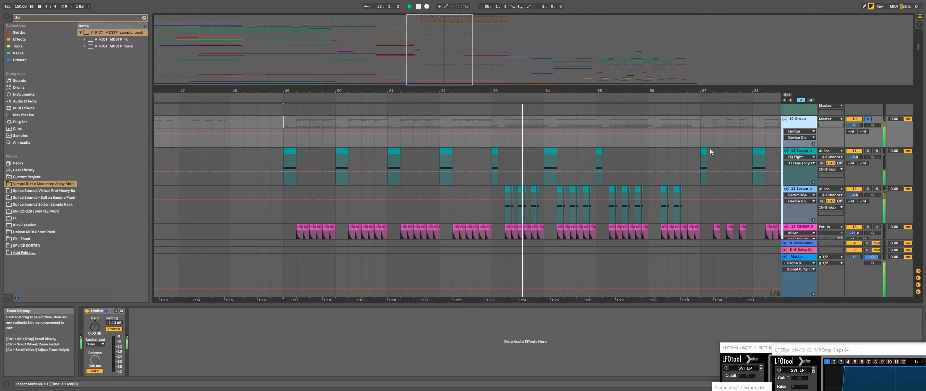
{"action": "scroll", "coordinate": [713, 149], "scroll_direction": "down", "scroll_amount": 2}
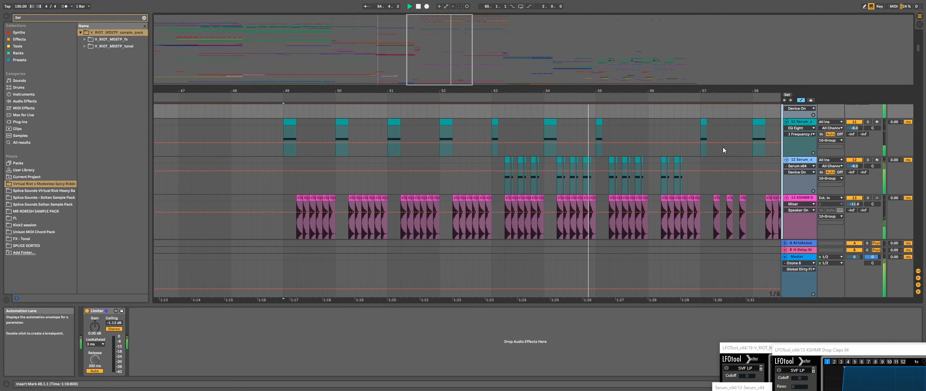
{"action": "scroll", "coordinate": [723, 147], "scroll_direction": "up", "scroll_amount": 1}
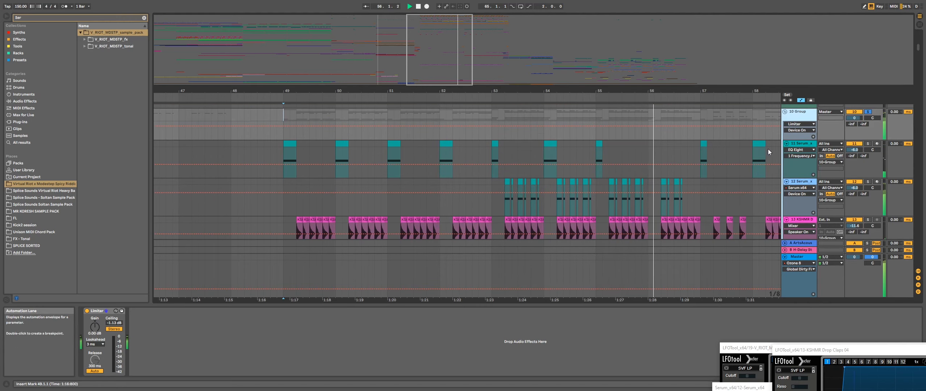
{"action": "scroll", "coordinate": [769, 150], "scroll_direction": "down", "scroll_amount": 8}
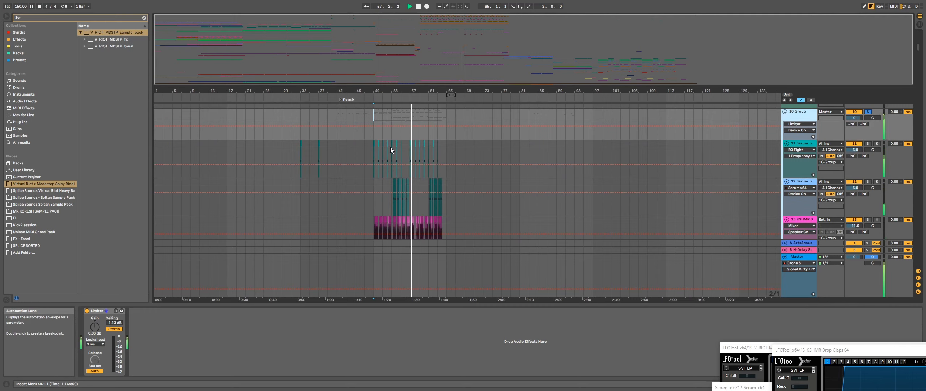
Step: Mark 49.1.1 on the 11 Serum track to show its device chain, and solo that track instead of group 10
{"action": "scroll", "coordinate": [395, 148], "scroll_direction": "up", "scroll_amount": 4}
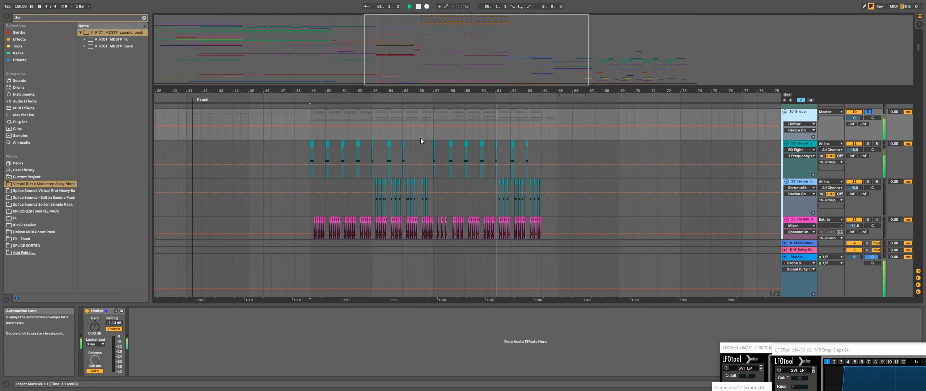
{"action": "scroll", "coordinate": [316, 144], "scroll_direction": "up", "scroll_amount": 8}
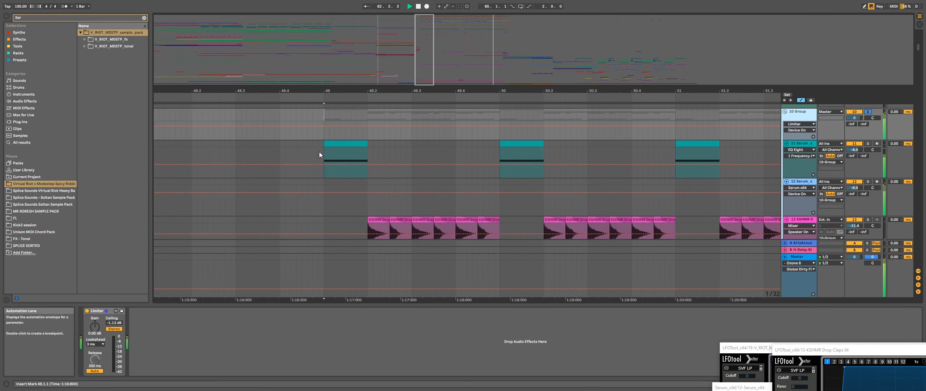
{"action": "left_click", "coordinate": [322, 152]}
{"action": "scroll", "coordinate": [738, 142], "scroll_direction": "down", "scroll_amount": 2}
{"action": "scroll", "coordinate": [738, 142], "scroll_direction": "down", "scroll_amount": 10}
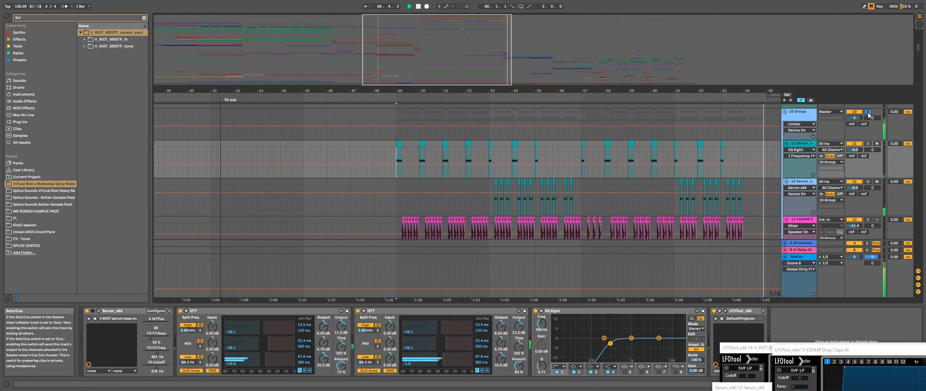
{"action": "key", "text": "space"}
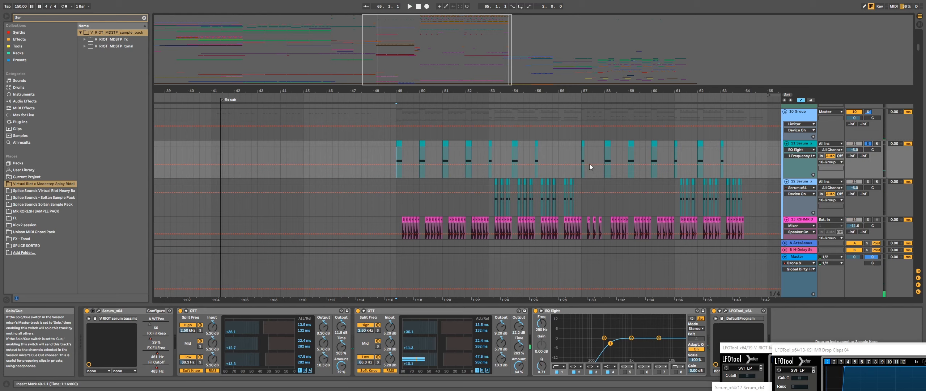
Step: Open the Serum synth on track 11, play the soloed track from 49.1.1, and move the synth window aside
{"action": "scroll", "coordinate": [402, 156], "scroll_direction": "up", "scroll_amount": 7}
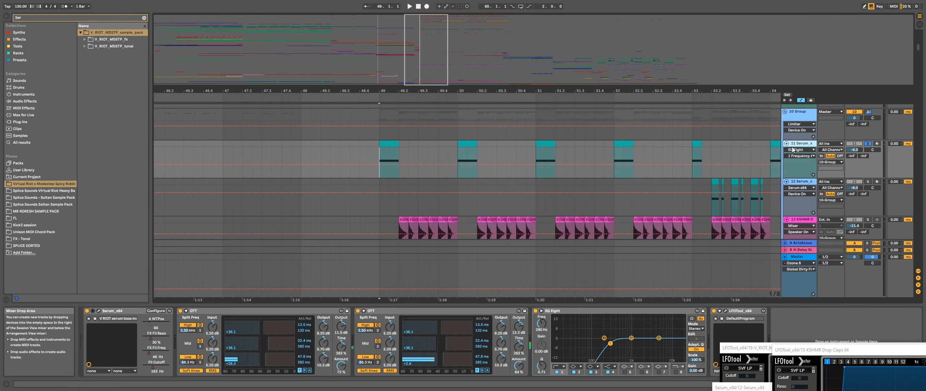
{"action": "left_click", "coordinate": [98, 310]}
{"action": "left_click_drag", "start_coordinate": [695, 113], "coordinate": [837, 167]}
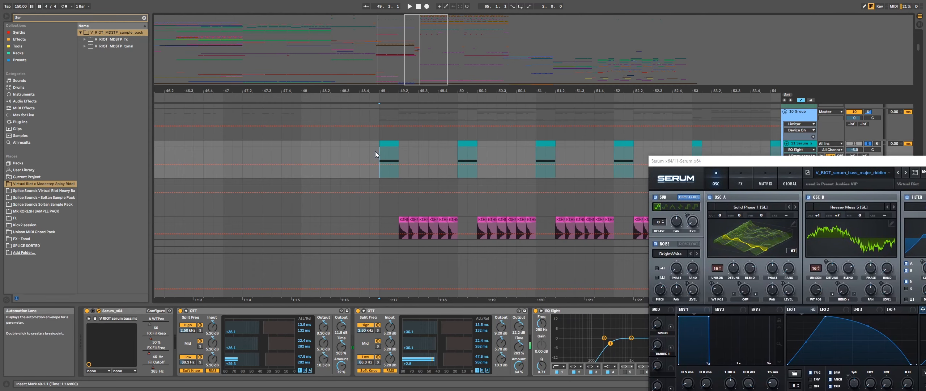
{"action": "key", "text": "space"}
{"action": "left_click_drag", "start_coordinate": [727, 162], "coordinate": [872, 353]}
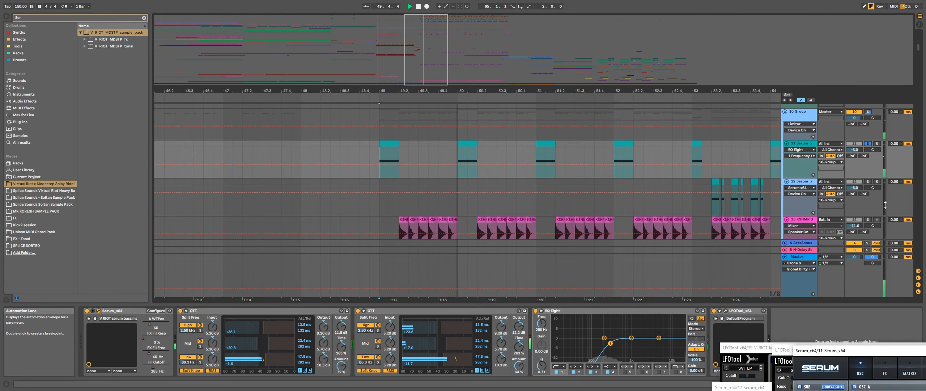
{"action": "scroll", "coordinate": [696, 176], "scroll_direction": "down", "scroll_amount": 3}
{"action": "key", "text": "space"}
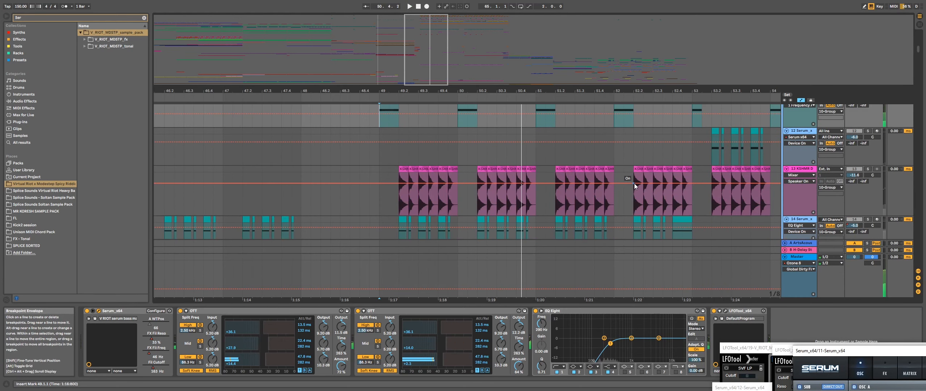
Step: Play the soloed 11 Serum track from 51.1.1 and follow its clips across the drop
{"action": "scroll", "coordinate": [623, 168], "scroll_direction": "down", "scroll_amount": 2}
{"action": "scroll", "coordinate": [612, 160], "scroll_direction": "up", "scroll_amount": 4}
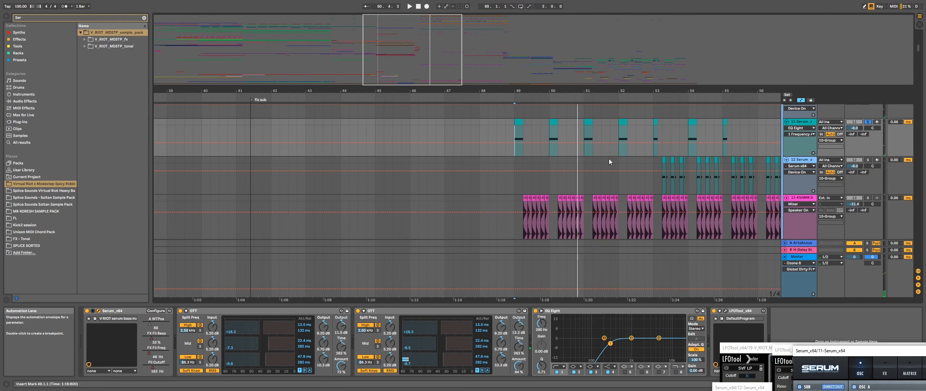
{"action": "scroll", "coordinate": [586, 164], "scroll_direction": "up", "scroll_amount": 3}
{"action": "left_click", "coordinate": [585, 164]}
{"action": "scroll", "coordinate": [597, 165], "scroll_direction": "down", "scroll_amount": 5}
{"action": "key", "text": "space"}
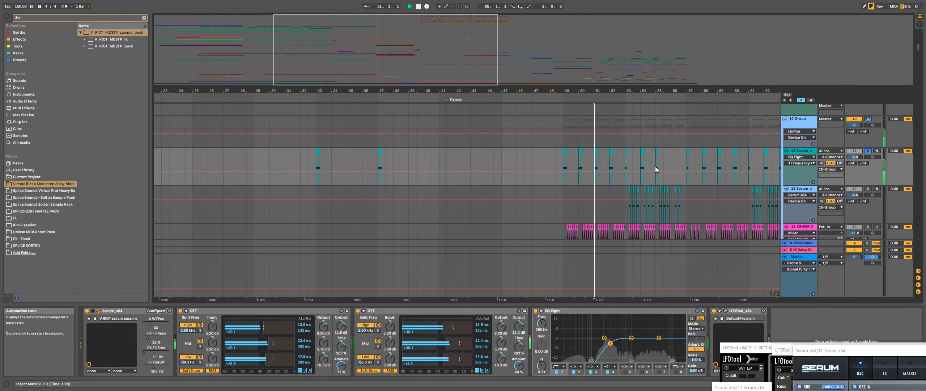
{"action": "scroll", "coordinate": [622, 168], "scroll_direction": "up", "scroll_amount": 3}
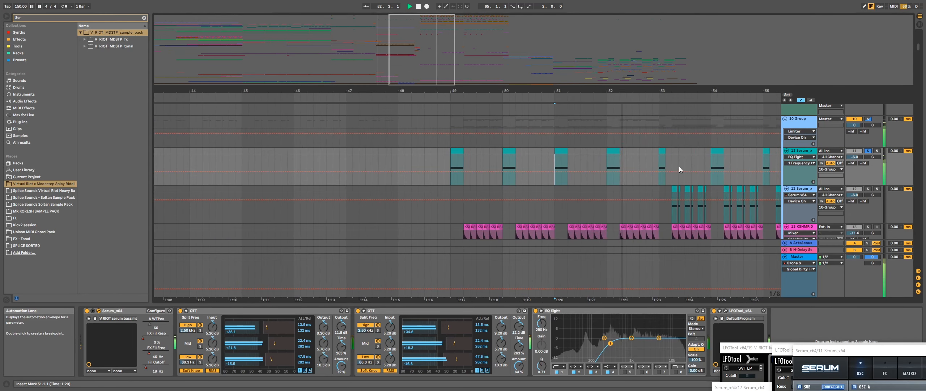
{"action": "scroll", "coordinate": [713, 165], "scroll_direction": "down", "scroll_amount": 2}
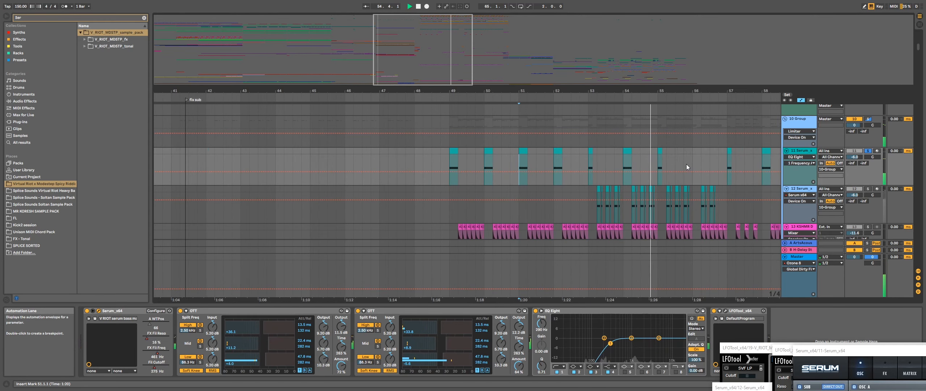
{"action": "scroll", "coordinate": [694, 166], "scroll_direction": "down", "scroll_amount": 2}
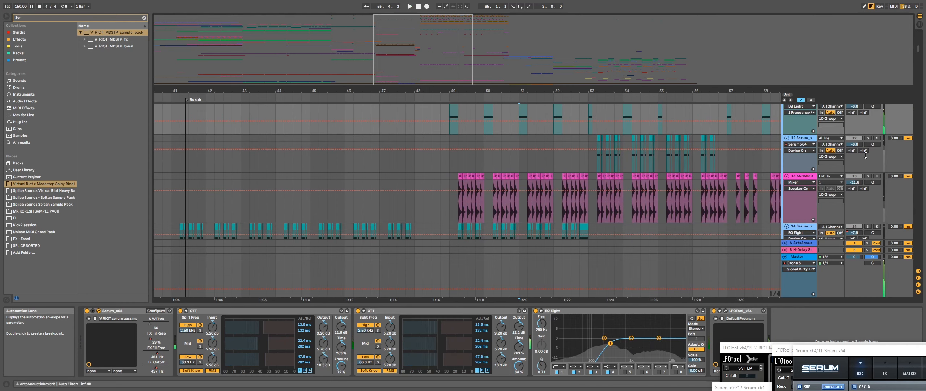
{"action": "key", "text": "space"}
Step: Find the 14 Serum track further down group 10, solo it, and play its clips from 49.1.3
{"action": "scroll", "coordinate": [692, 171], "scroll_direction": "down", "scroll_amount": 1}
{"action": "left_click_drag", "start_coordinate": [456, 172], "coordinate": [451, 173]}
{"action": "scroll", "coordinate": [506, 170], "scroll_direction": "up", "scroll_amount": 2}
{"action": "scroll", "coordinate": [485, 183], "scroll_direction": "down", "scroll_amount": 1}
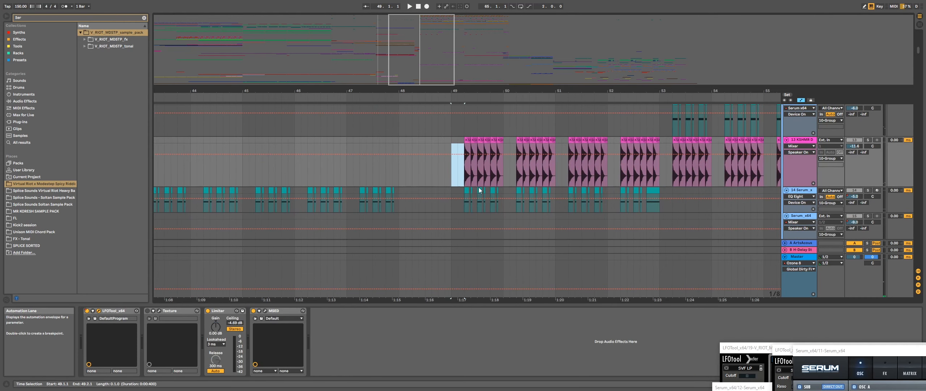
{"action": "left_click", "coordinate": [869, 190]}
{"action": "left_click", "coordinate": [458, 202]}
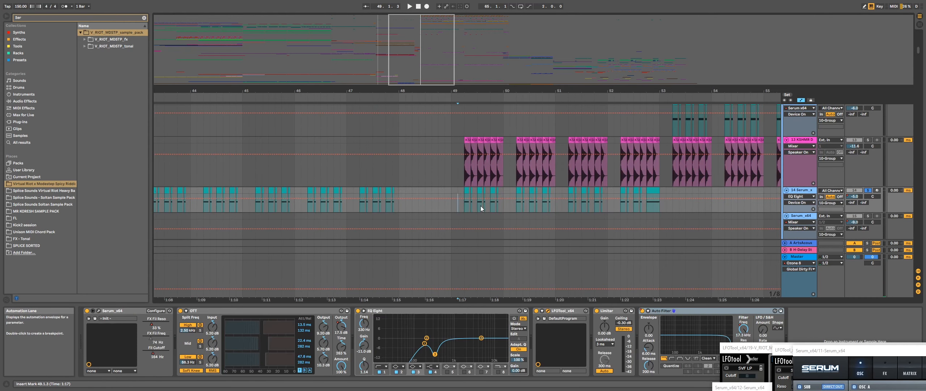
{"action": "key", "text": "space"}
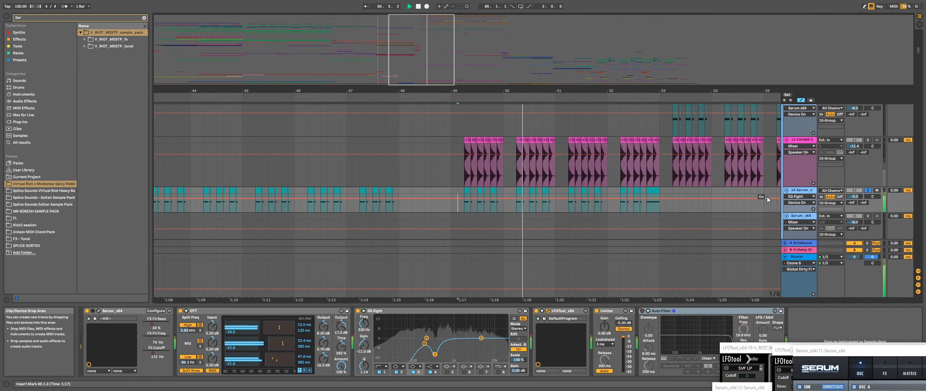
{"action": "scroll", "coordinate": [769, 199], "scroll_direction": "down", "scroll_amount": 1}
{"action": "scroll", "coordinate": [774, 199], "scroll_direction": "up", "scroll_amount": 2}
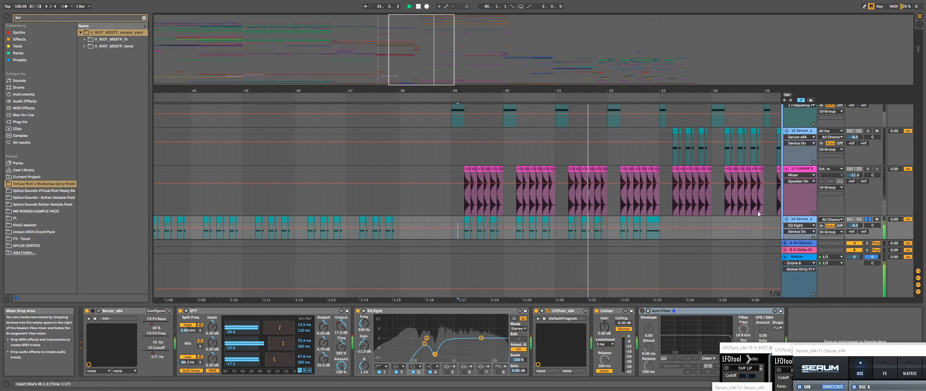
{"action": "scroll", "coordinate": [772, 227], "scroll_direction": "up", "scroll_amount": 1}
{"action": "scroll", "coordinate": [767, 228], "scroll_direction": "down", "scroll_amount": 2}
{"action": "key", "text": "space"}
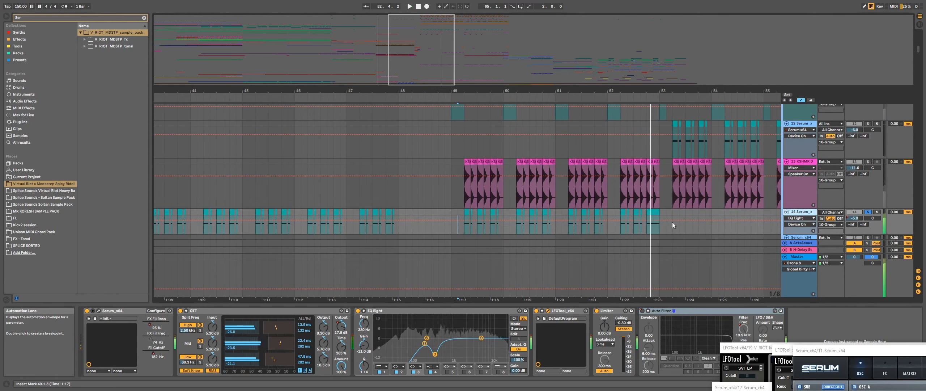
Step: Bypass OTT, EQ Eight, LFOTool and Limiter on the 14 Serum track and play its unprocessed sound from 49.1.3
{"action": "left_click", "coordinate": [180, 311]}
{"action": "left_click", "coordinate": [358, 311]}
{"action": "left_click", "coordinate": [536, 311]}
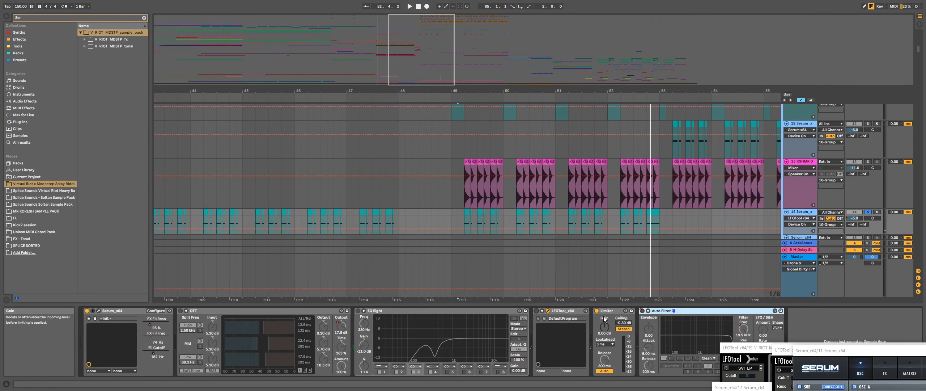
{"action": "left_click", "coordinate": [596, 310]}
{"action": "scroll", "coordinate": [507, 235], "scroll_direction": "down", "scroll_amount": 2}
{"action": "key", "text": "space"}
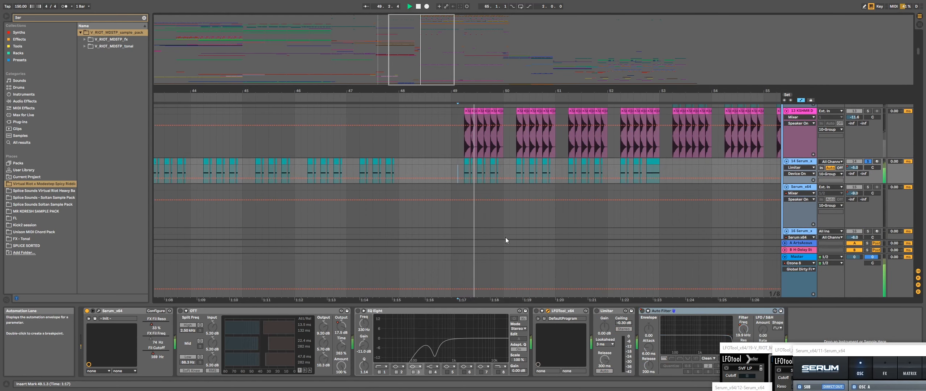
{"action": "scroll", "coordinate": [543, 245], "scroll_direction": "up", "scroll_amount": 1}
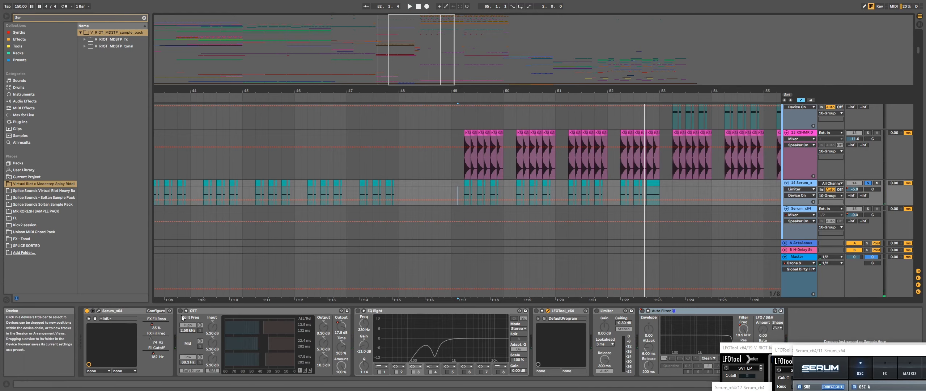
Step: Switch OTT back on for the 14 Serum track and play it from 49.1.3
{"action": "scroll", "coordinate": [524, 229], "scroll_direction": "up", "scroll_amount": 2}
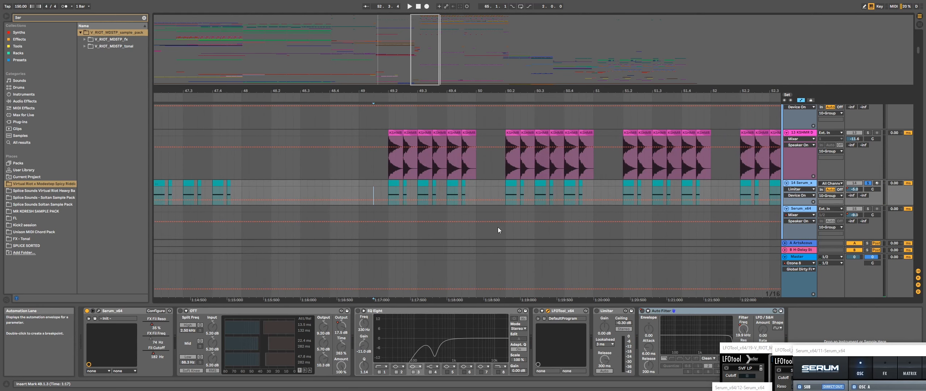
{"action": "scroll", "coordinate": [497, 228], "scroll_direction": "down", "scroll_amount": 3}
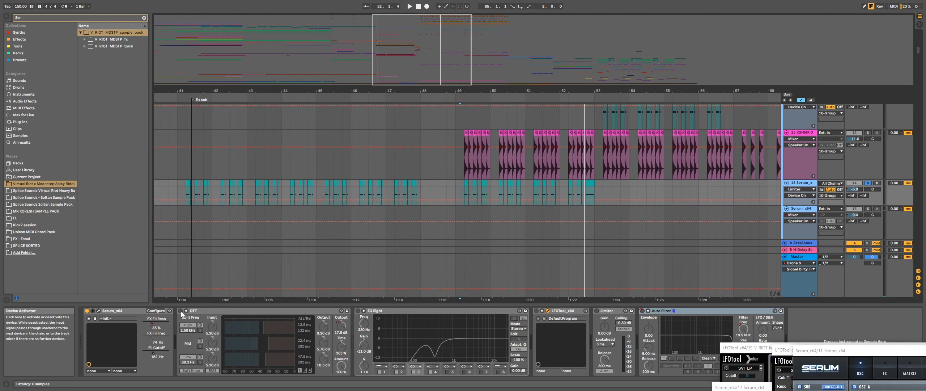
{"action": "scroll", "coordinate": [546, 251], "scroll_direction": "up", "scroll_amount": 2}
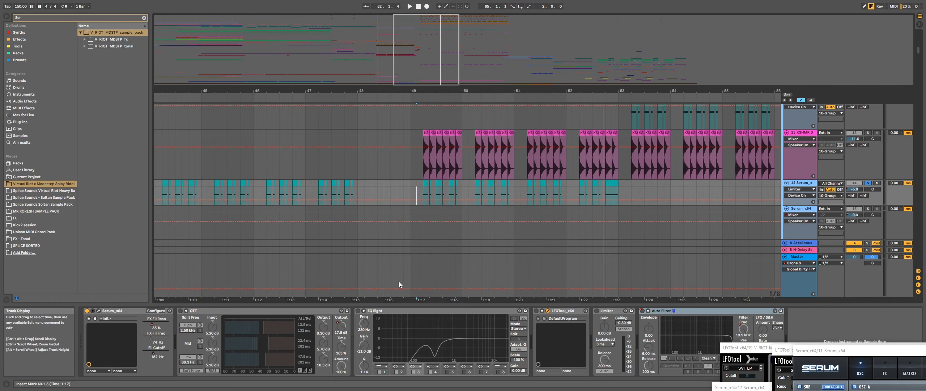
{"action": "left_click", "coordinate": [181, 312]}
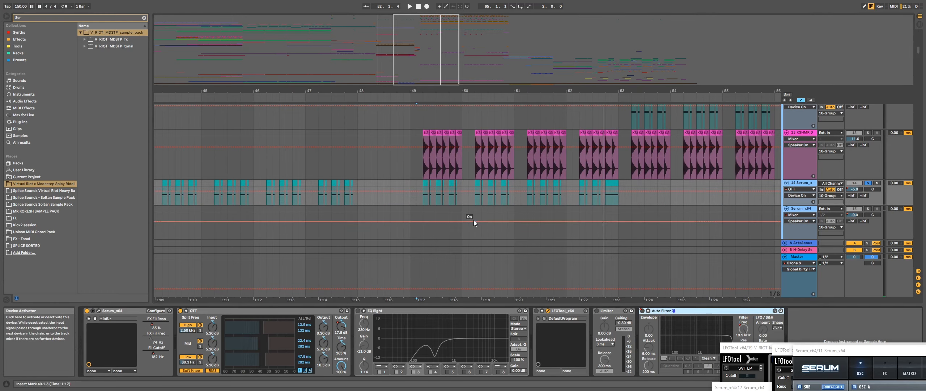
{"action": "left_click", "coordinate": [417, 202]}
{"action": "key", "text": "space"}
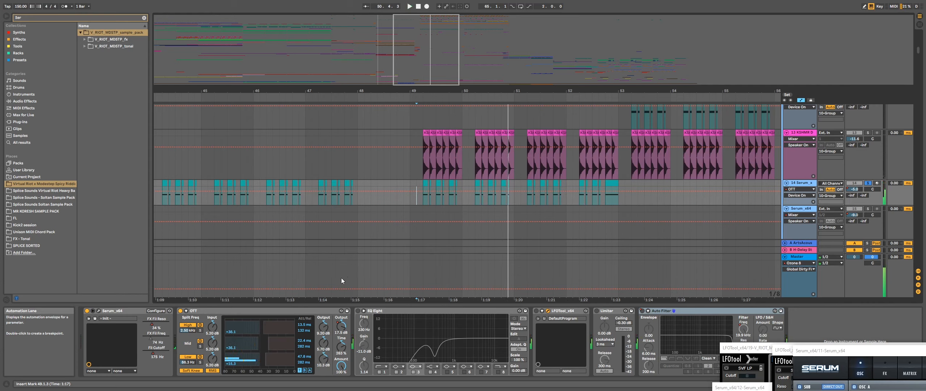
Step: Switch EQ Eight back on for the 14 Serum track and audition it from 49.1.3
{"action": "left_click", "coordinate": [358, 311]}
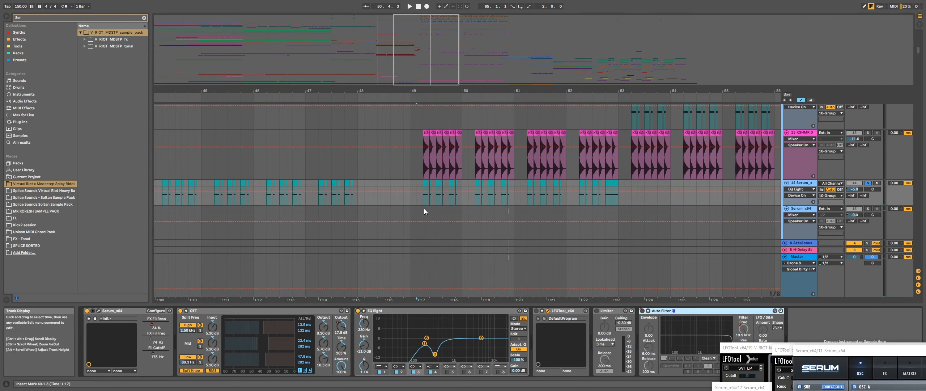
{"action": "left_click", "coordinate": [416, 202]}
{"action": "key", "text": "space"}
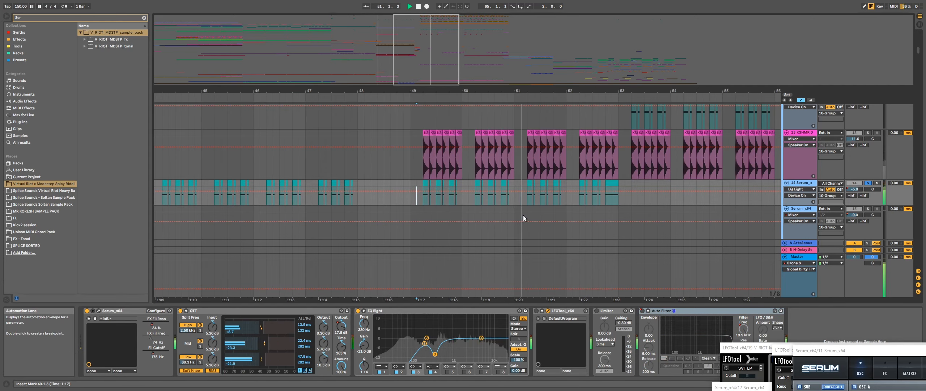
{"action": "key", "text": "space"}
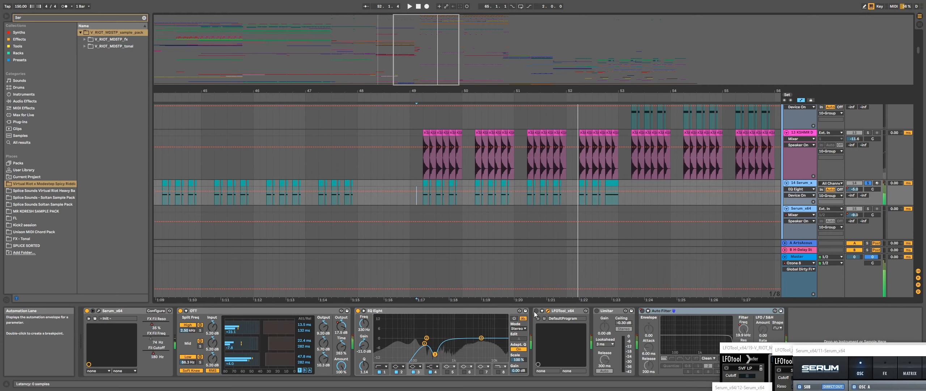
Step: Reactivate LFOTool on the 14 Serum track, show its volume curve during playback, and move its window aside
{"action": "left_click", "coordinate": [537, 311]}
{"action": "key", "text": "space"}
{"action": "left_click", "coordinate": [548, 311]}
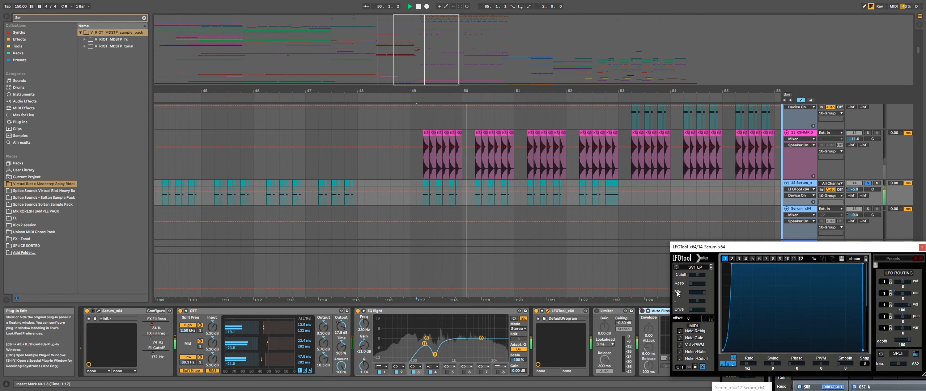
{"action": "left_click_drag", "start_coordinate": [724, 248], "coordinate": [881, 274]}
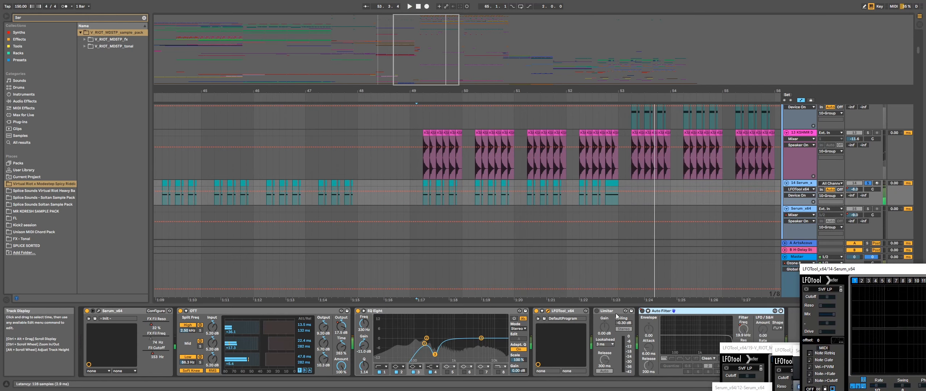
Step: Reactivate the Limiter on the 14 Serum track and play the processed sound from 49.1.3
{"action": "left_click", "coordinate": [597, 311]}
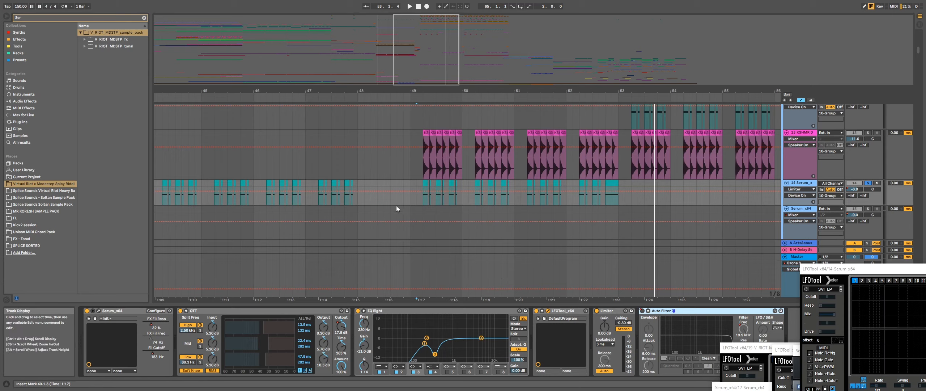
{"action": "key", "text": "space"}
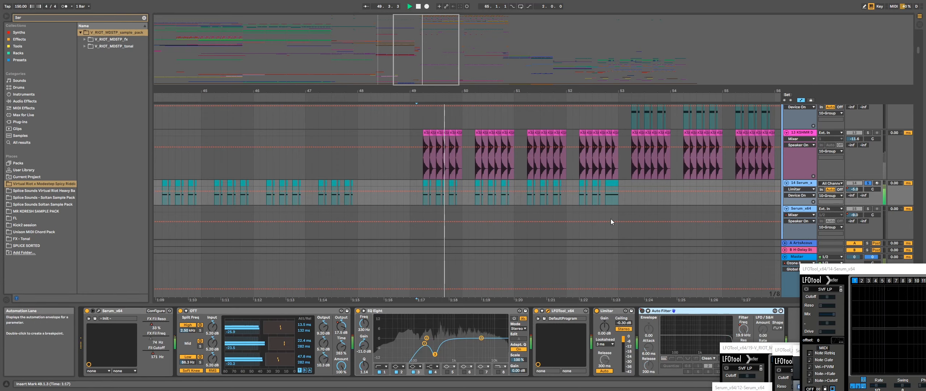
Step: Stop playback, return to the 13 KSHMR track in group 10, solo it, and show its device chain
{"action": "scroll", "coordinate": [705, 200], "scroll_direction": "down", "scroll_amount": 2}
{"action": "scroll", "coordinate": [877, 169], "scroll_direction": "up", "scroll_amount": 3}
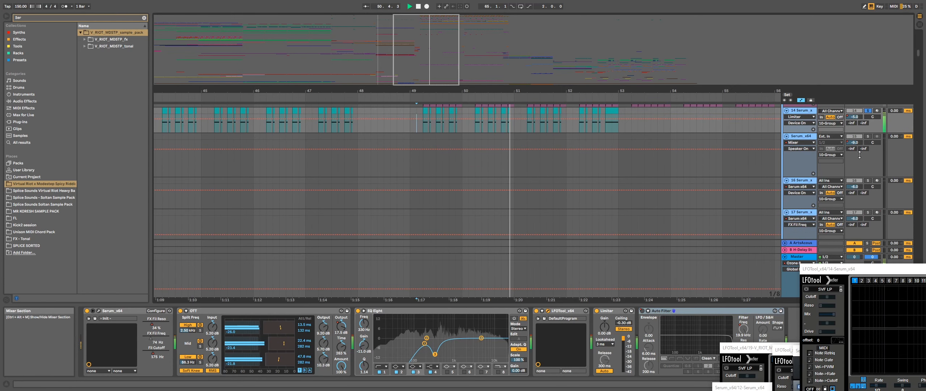
{"action": "key", "text": "space"}
{"action": "left_click", "coordinate": [806, 147]}
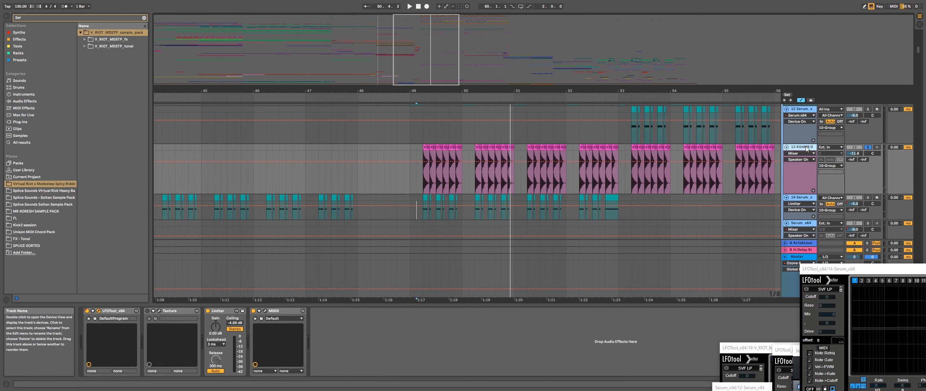
Step: Set the insert mark at 49.2.1 on the 13 KSHMR track and examine its clips against the 14 Serum clips
{"action": "left_click", "coordinate": [422, 184]}
{"action": "scroll", "coordinate": [443, 189], "scroll_direction": "up", "scroll_amount": 3, "text": "ctrl"}
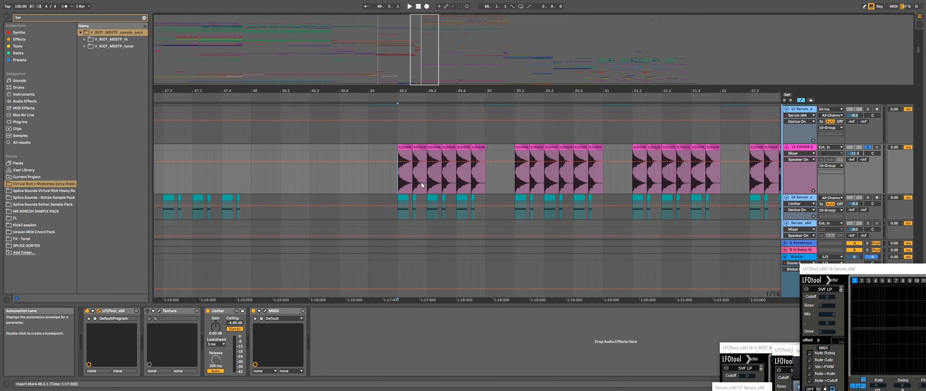
{"action": "scroll", "coordinate": [411, 170], "scroll_direction": "up", "scroll_amount": 5, "text": "ctrl"}
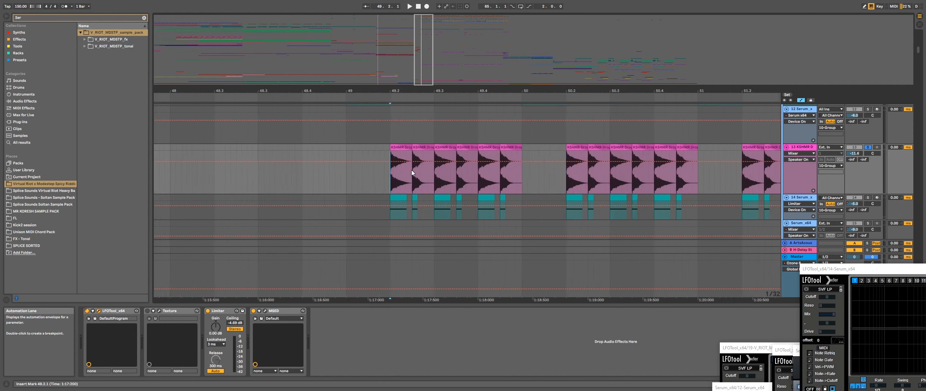
{"action": "scroll", "coordinate": [372, 166], "scroll_direction": "down", "scroll_amount": 8, "text": "ctrl"}
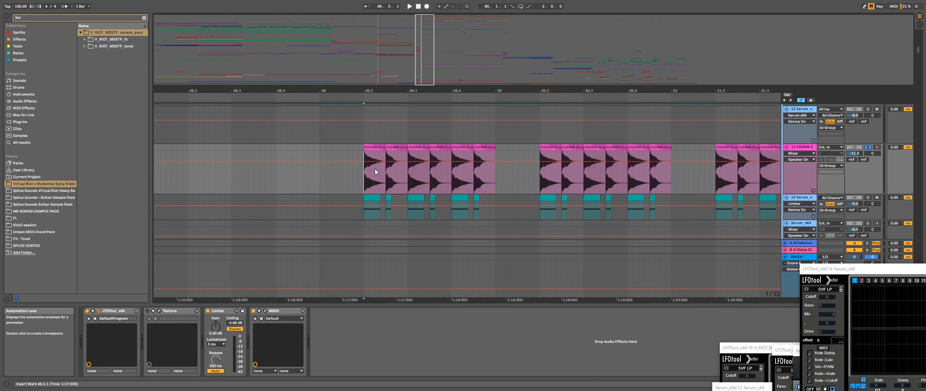
Step: Show the 14 Serum track's device chain and play the soloed 13 KSHMR track from 49.2.1
{"action": "left_click", "coordinate": [793, 201]}
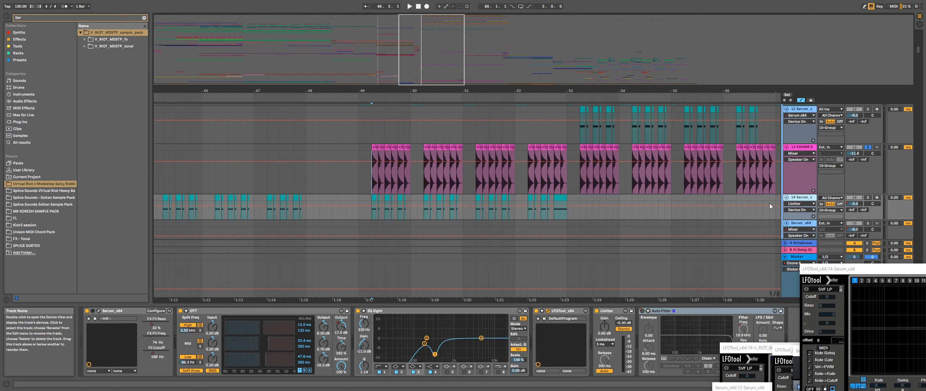
{"action": "key", "text": "space"}
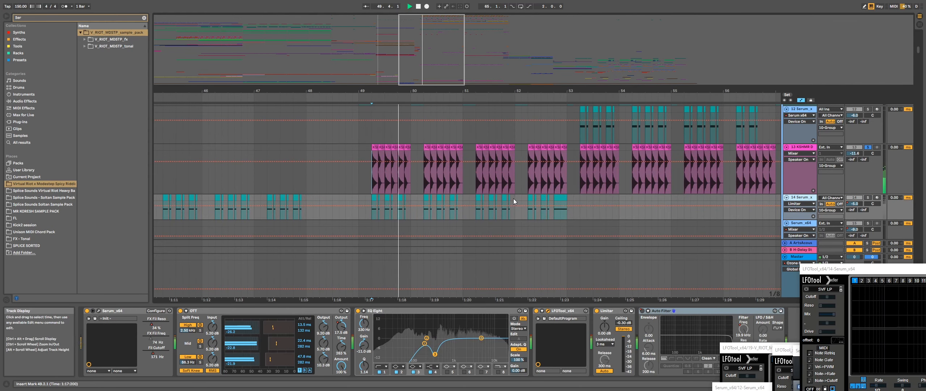
{"action": "scroll", "coordinate": [531, 193], "scroll_direction": "up", "scroll_amount": 2, "text": "ctrl"}
{"action": "scroll", "coordinate": [531, 193], "scroll_direction": "down", "scroll_amount": 2, "text": "ctrl"}
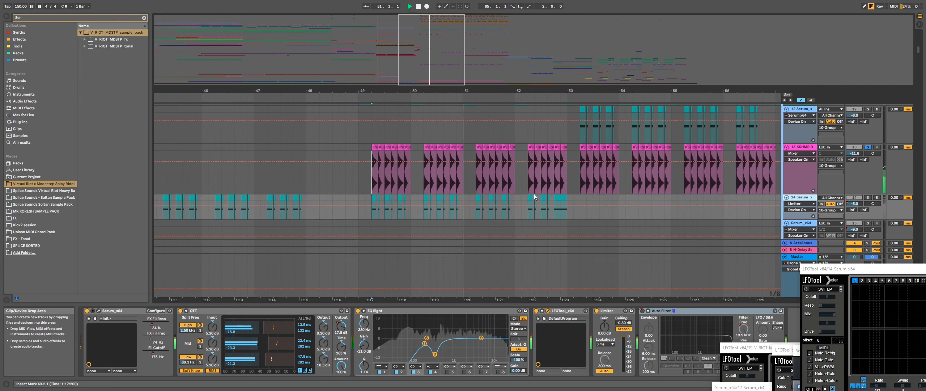
{"action": "scroll", "coordinate": [540, 196], "scroll_direction": "down", "scroll_amount": 2, "text": "ctrl"}
{"action": "key", "text": "space"}
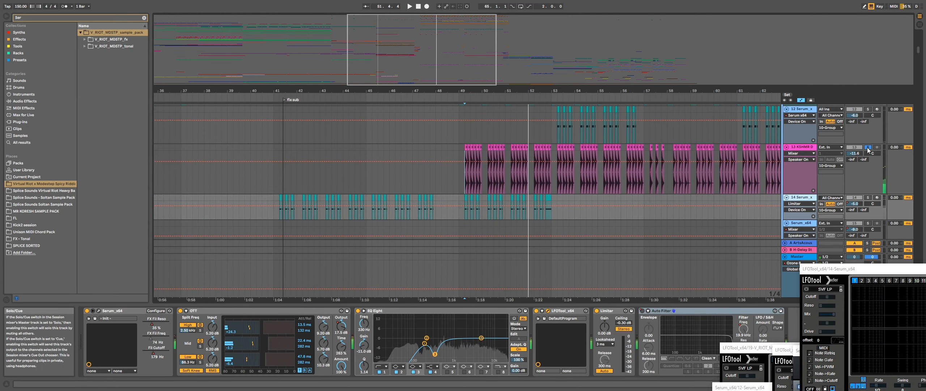
Step: Unsolo the 13 KSHMR track and play the full mix from 49.2.1
{"action": "left_click", "coordinate": [868, 147]}
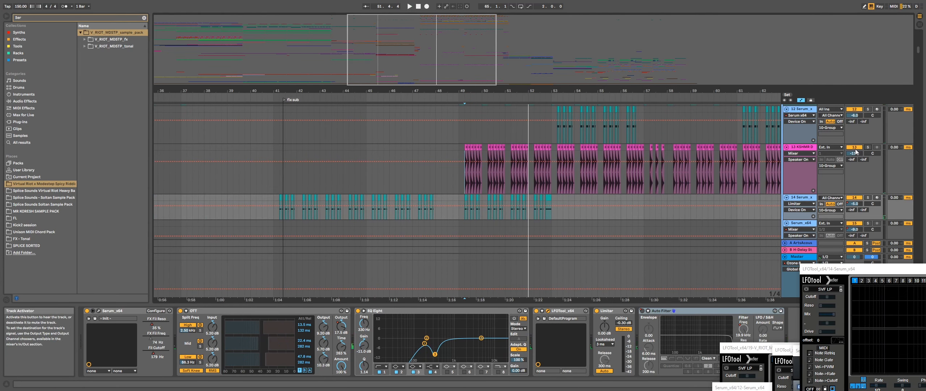
{"action": "key", "text": "space"}
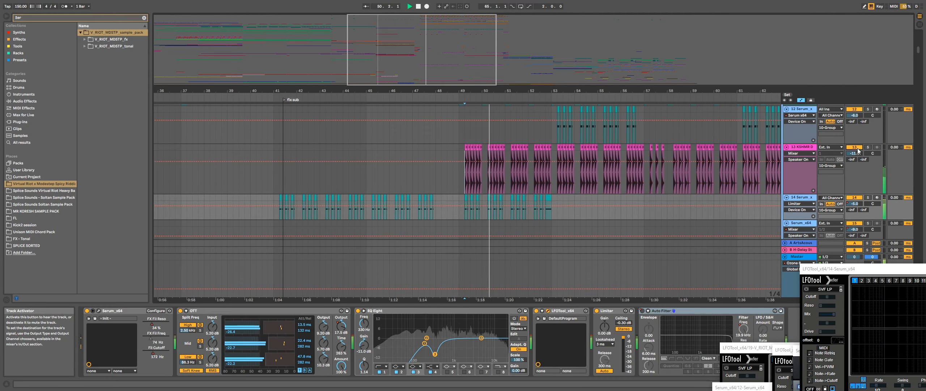
{"action": "key", "text": "space"}
{"action": "scroll", "coordinate": [550, 187], "scroll_direction": "up", "scroll_amount": 3}
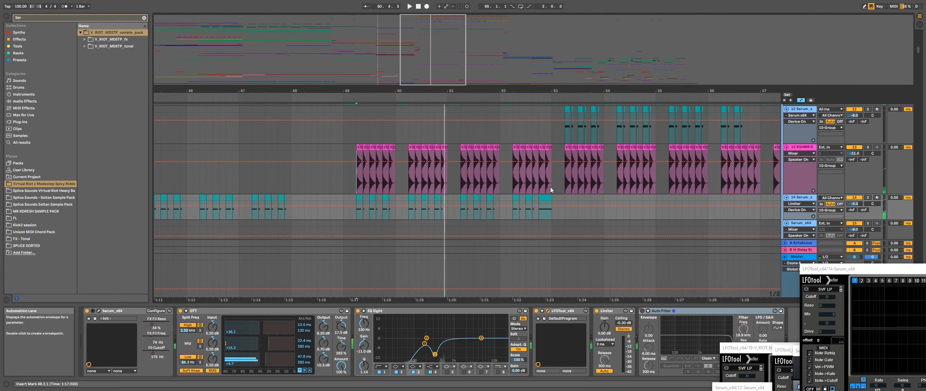
Step: Solo the 19 V_RIOT track, show its device chain, and play it from 49.1.1
{"action": "left_click_drag", "start_coordinate": [918, 51], "coordinate": [915, 58]}
{"action": "left_click", "coordinate": [868, 174]}
{"action": "scroll", "coordinate": [328, 201], "scroll_direction": "up", "scroll_amount": 3}
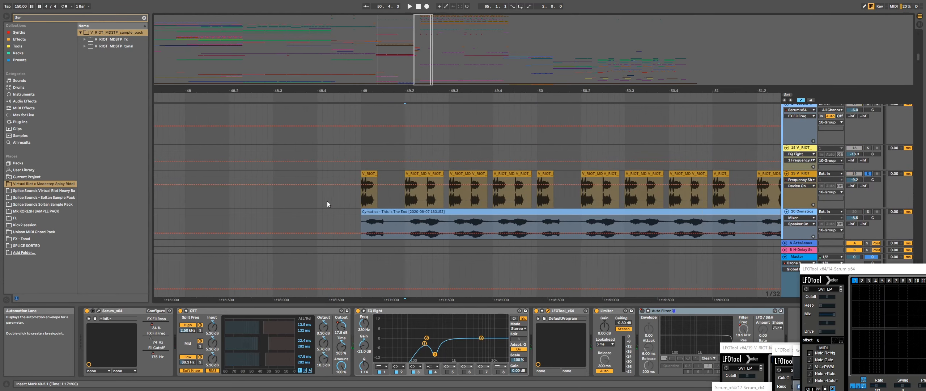
{"action": "left_click", "coordinate": [364, 197]}
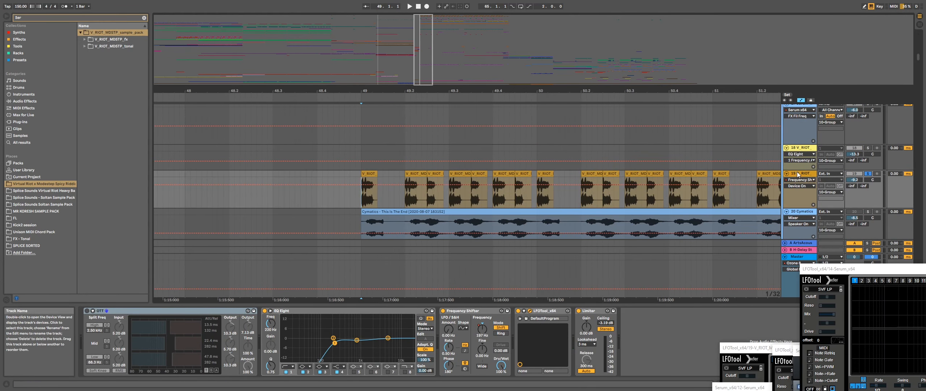
{"action": "key", "text": "space"}
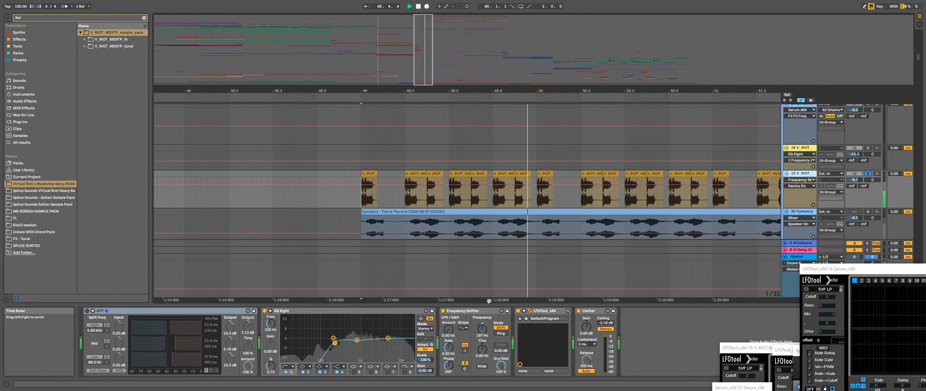
{"action": "scroll", "coordinate": [615, 233], "scroll_direction": "down", "scroll_amount": 4}
{"action": "scroll", "coordinate": [719, 233], "scroll_direction": "up", "scroll_amount": 3}
{"action": "scroll", "coordinate": [689, 234], "scroll_direction": "down", "scroll_amount": 3}
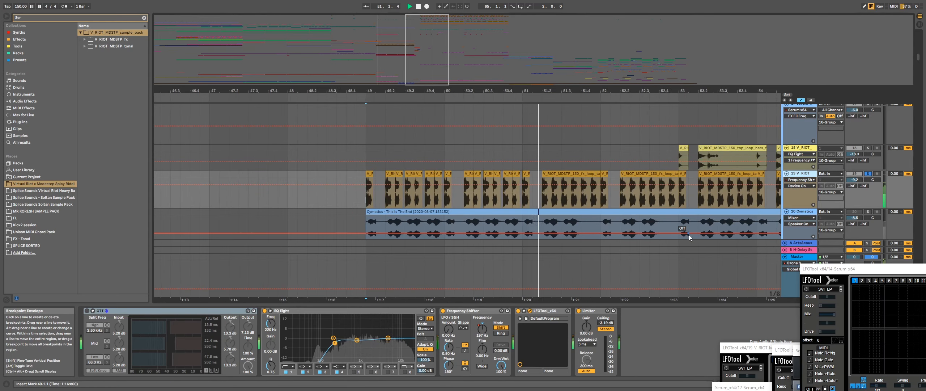
Step: Bypass the Frequency Shifter on the 19 V_RIOT track during playback and switch it back on for comparison
{"action": "left_click", "coordinate": [444, 311]}
{"action": "key", "text": "space"}
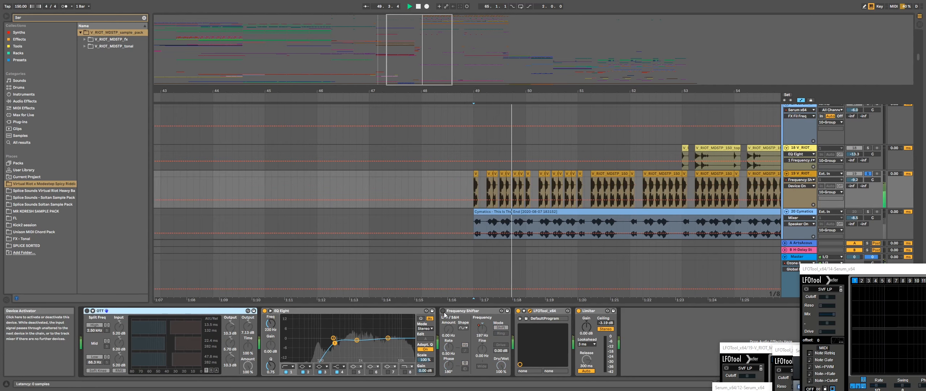
{"action": "left_click", "coordinate": [444, 311]}
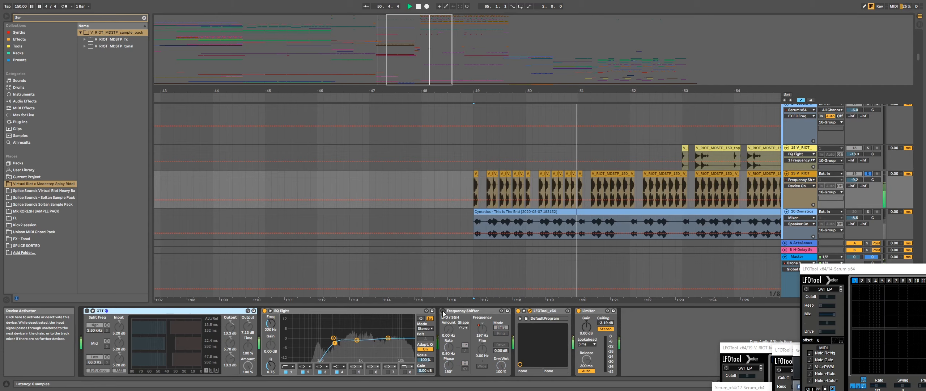
{"action": "key", "text": "space"}
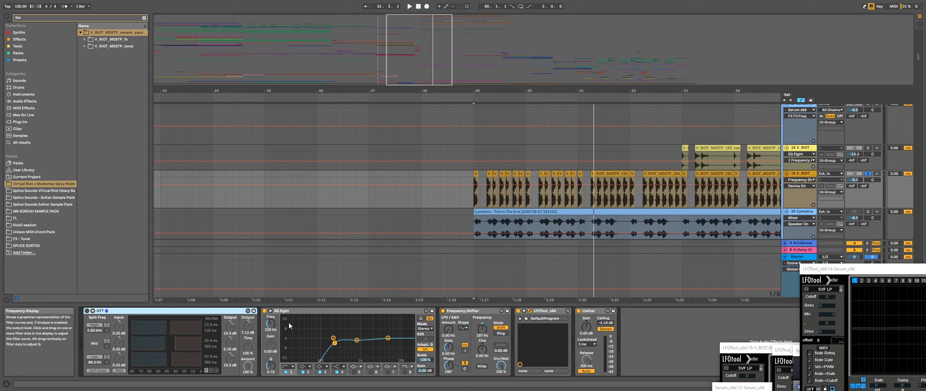
Step: Bypass EQ Eight on the 19 V_RIOT track while playing from 49.1.1, and reactivate it for comparison
{"action": "left_click", "coordinate": [264, 310]}
{"action": "key", "text": "space"}
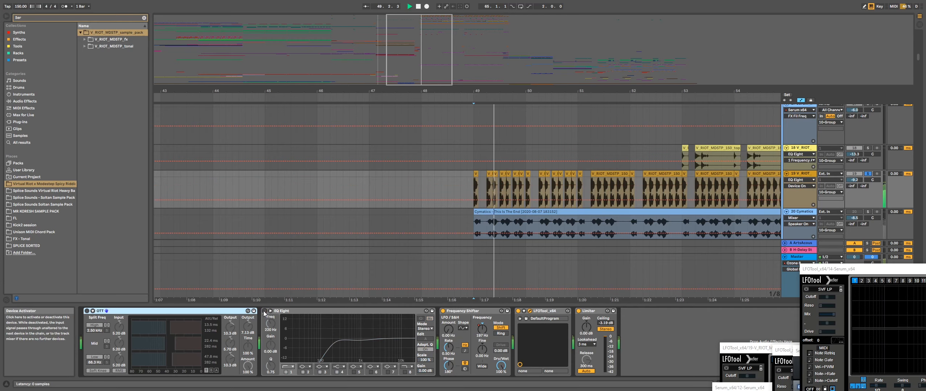
{"action": "left_click", "coordinate": [264, 310]}
{"action": "scroll", "coordinate": [627, 185], "scroll_direction": "down", "scroll_amount": 3}
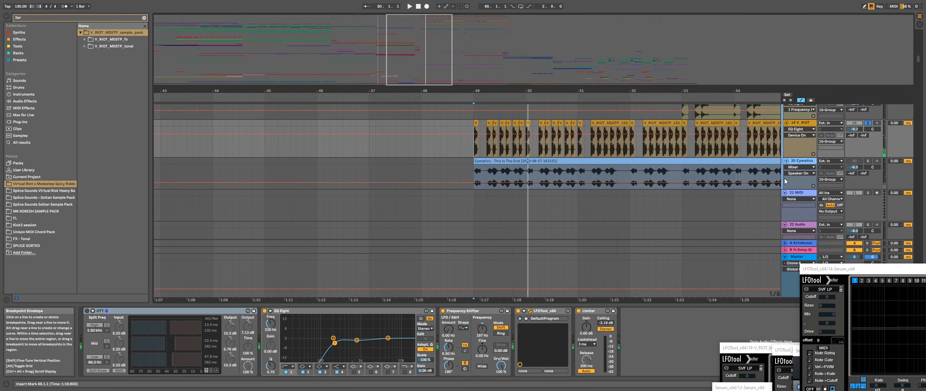
Step: Find the 25 Siren track below the grouped tracks, solo it, and play it from 49.1.1
{"action": "scroll", "coordinate": [919, 61], "scroll_direction": "up", "scroll_amount": 2}
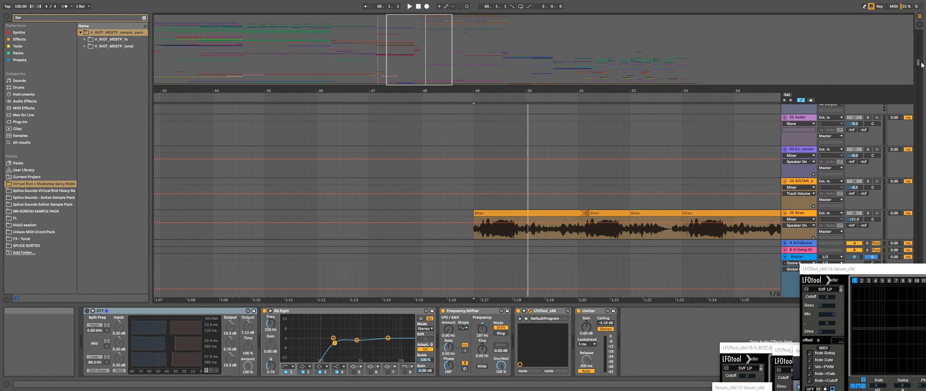
{"action": "left_click_drag", "start_coordinate": [920, 60], "coordinate": [897, 100]}
{"action": "scroll", "coordinate": [898, 100], "scroll_direction": "down", "scroll_amount": 1}
{"action": "left_click", "coordinate": [868, 194]}
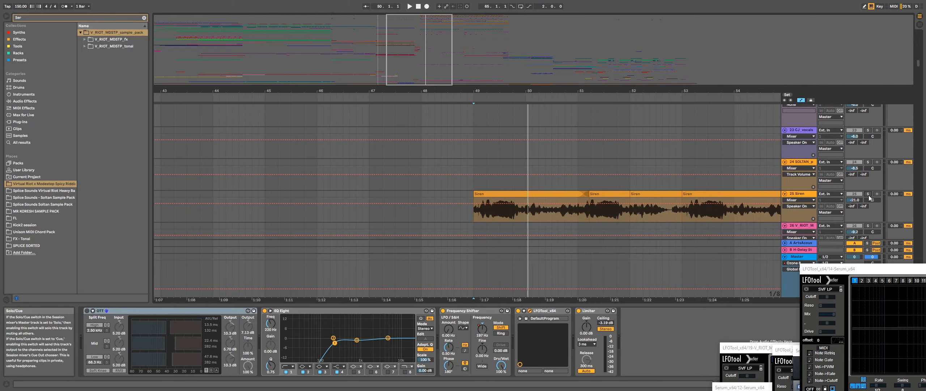
{"action": "key", "text": "space"}
{"action": "key", "text": "space"}
Step: Solo the 138 Unison track and play its chopped 808 clips from 49.1.1
{"action": "left_click_drag", "start_coordinate": [918, 62], "coordinate": [887, 195]}
{"action": "left_click", "coordinate": [868, 204]}
{"action": "key", "text": "space"}
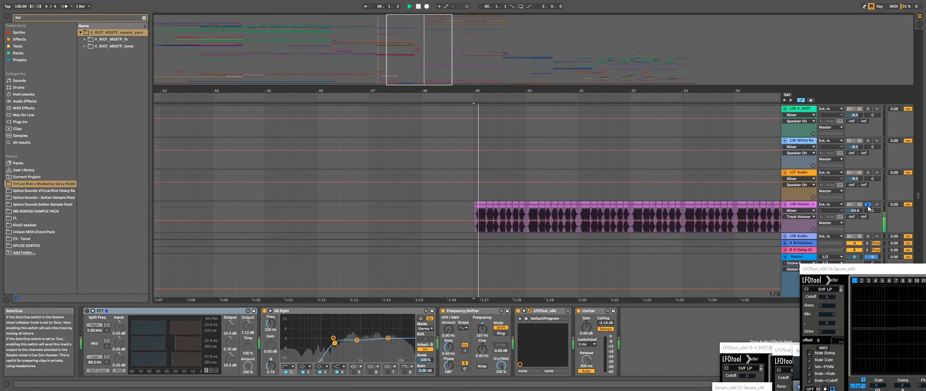
{"action": "scroll", "coordinate": [701, 211], "scroll_direction": "down", "scroll_amount": 3}
{"action": "scroll", "coordinate": [701, 211], "scroll_direction": "up", "scroll_amount": 6}
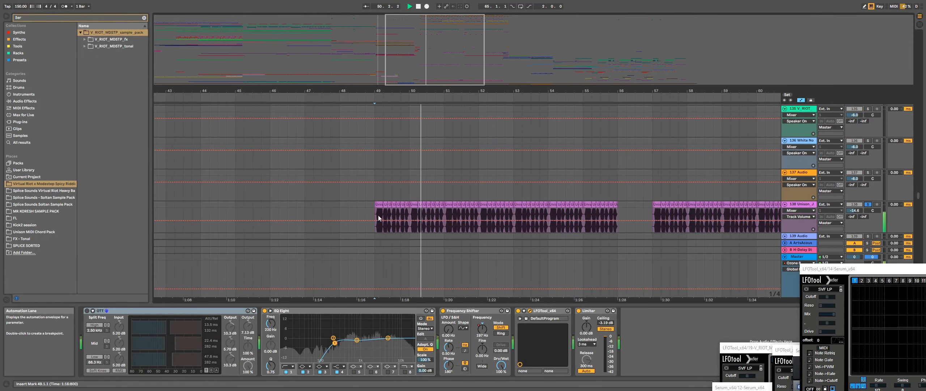
{"action": "scroll", "coordinate": [504, 209], "scroll_direction": "up", "scroll_amount": 3}
{"action": "scroll", "coordinate": [506, 210], "scroll_direction": "down", "scroll_amount": 2}
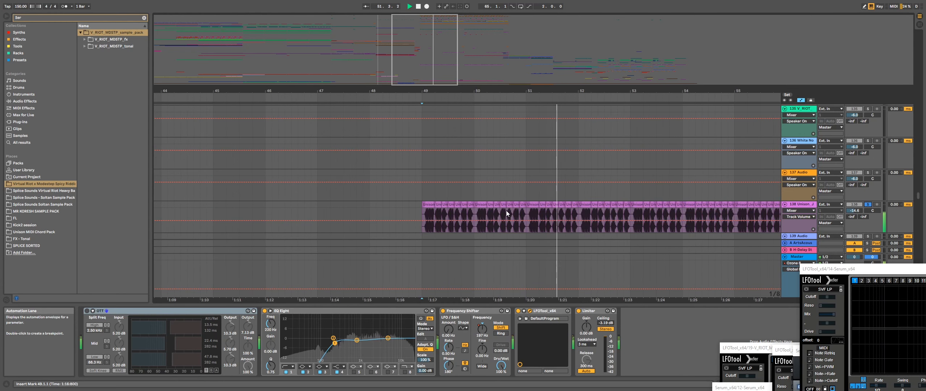
{"action": "scroll", "coordinate": [415, 209], "scroll_direction": "up", "scroll_amount": 3}
Step: Set the insert mark at 49.1.1 on the 138 Unison track, show its EQ Eight, and replay the 808 clips
{"action": "left_click", "coordinate": [279, 213]}
{"action": "key", "text": "space"}
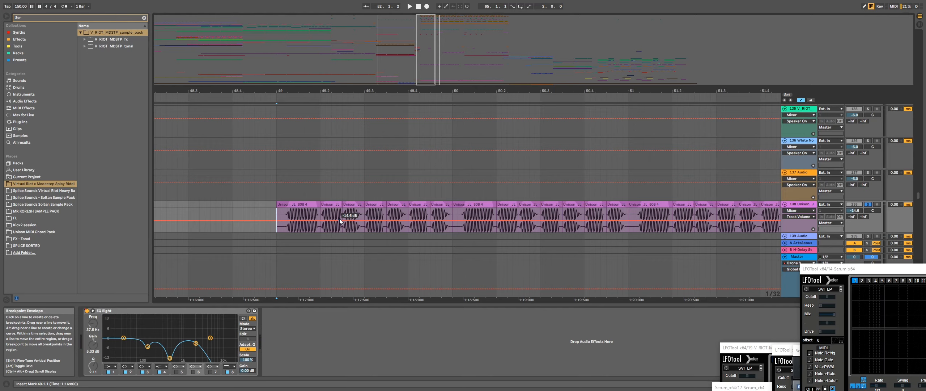
{"action": "scroll", "coordinate": [301, 213], "scroll_direction": "up", "scroll_amount": 2}
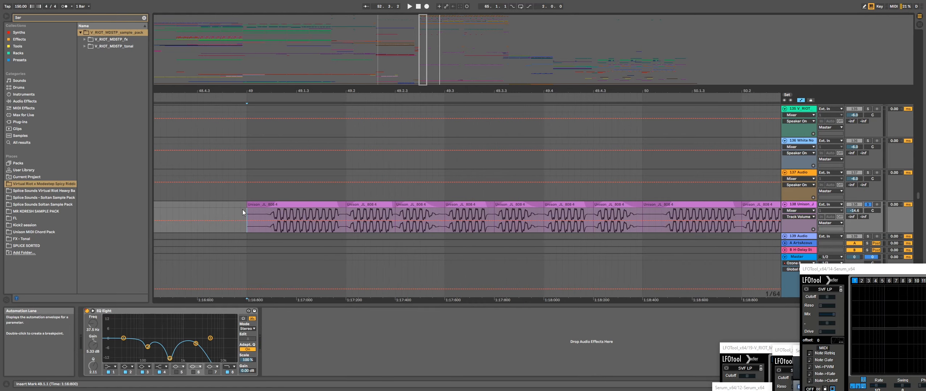
{"action": "scroll", "coordinate": [449, 215], "scroll_direction": "left", "scroll_amount": 3}
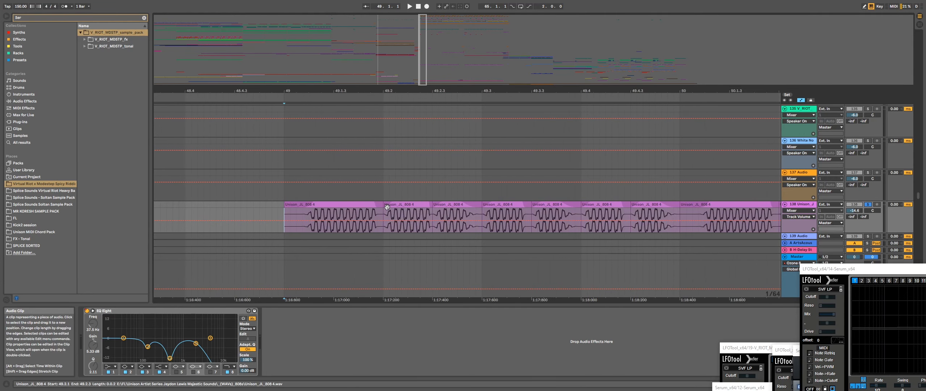
{"action": "key", "text": "space"}
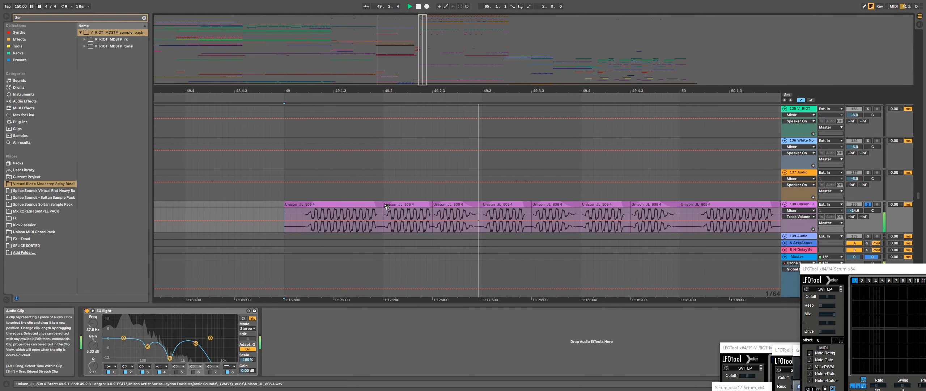
{"action": "scroll", "coordinate": [426, 205], "scroll_direction": "down", "scroll_amount": 9}
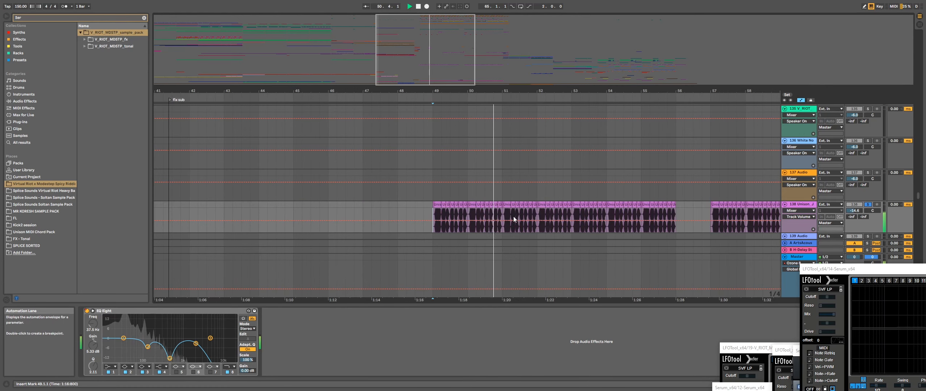
{"action": "scroll", "coordinate": [562, 216], "scroll_direction": "up", "scroll_amount": 4}
{"action": "scroll", "coordinate": [533, 216], "scroll_direction": "down", "scroll_amount": 1}
{"action": "key", "text": "space"}
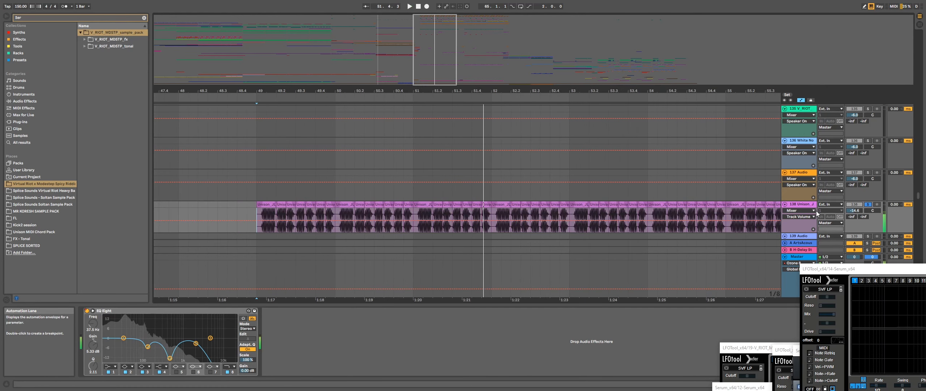
Step: Place a lengthened Unison_JL_808 4 clip on a new audio track below 138 Unison and audition it soloed
{"action": "right_click", "coordinate": [814, 204]}
{"action": "left_click", "coordinate": [752, 270]}
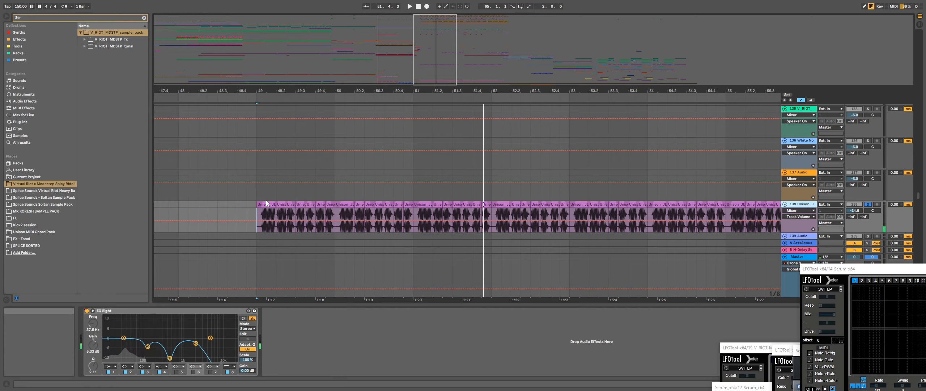
{"action": "scroll", "coordinate": [266, 203], "scroll_direction": "down", "scroll_amount": 1}
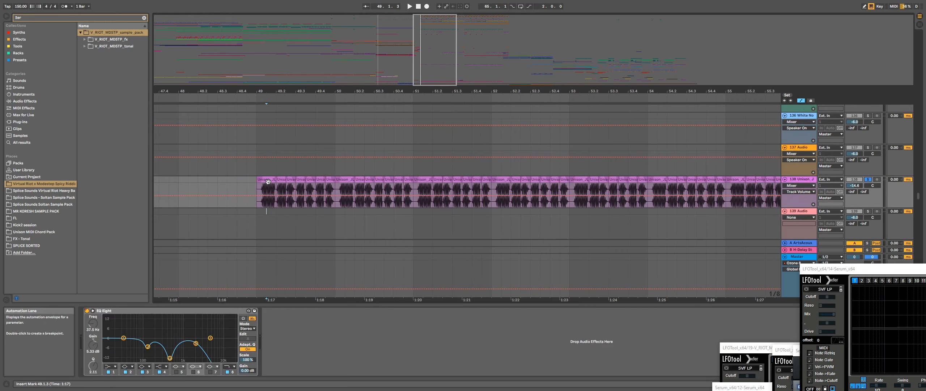
{"action": "left_click_drag", "start_coordinate": [266, 202], "coordinate": [541, 212]}
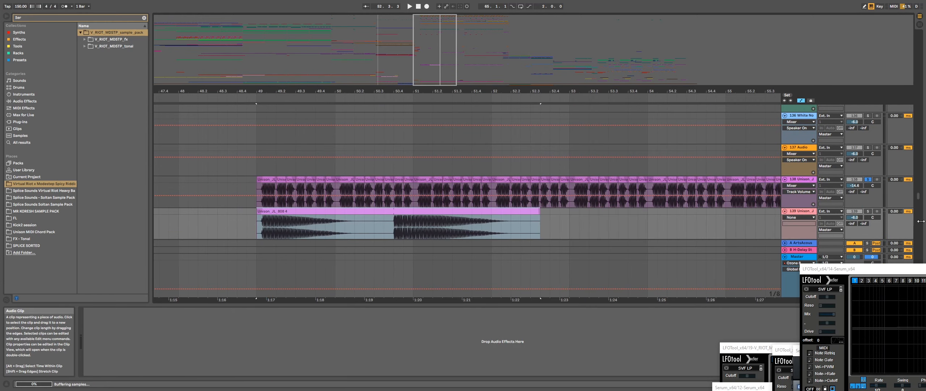
{"action": "left_click", "coordinate": [869, 211]}
{"action": "left_click", "coordinate": [261, 231]}
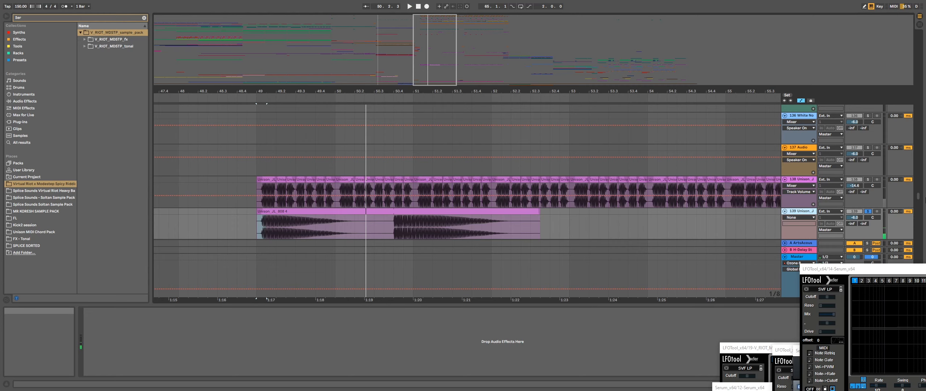
Step: Delete the added 808 comparison track and restore the full mix with no track soloed
{"action": "key", "text": "Delete"}
{"action": "left_click", "coordinate": [868, 180]}
{"action": "scroll", "coordinate": [567, 174], "scroll_direction": "down", "scroll_amount": 5}
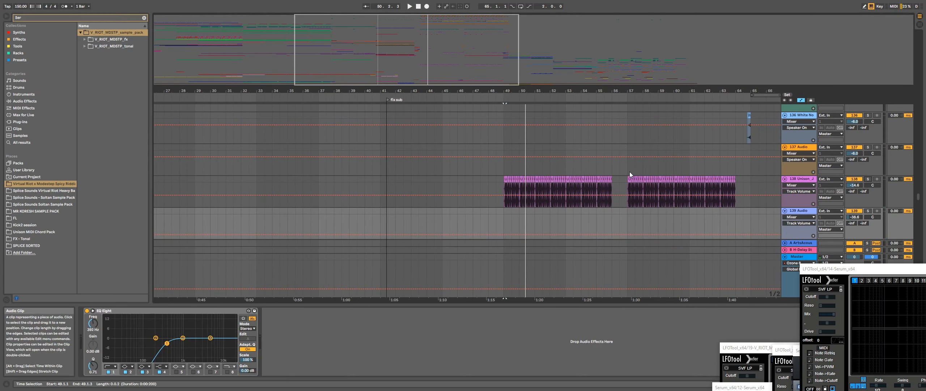
Step: Play the full arrangement from 57.1.1 and bring up the 17 Serum track
{"action": "left_click", "coordinate": [630, 172]}
{"action": "left_click_drag", "start_coordinate": [919, 196], "coordinate": [919, 55]}
{"action": "key", "text": "space"}
{"action": "scroll", "coordinate": [749, 142], "scroll_direction": "up", "scroll_amount": 4}
{"action": "scroll", "coordinate": [748, 139], "scroll_direction": "up", "scroll_amount": 3}
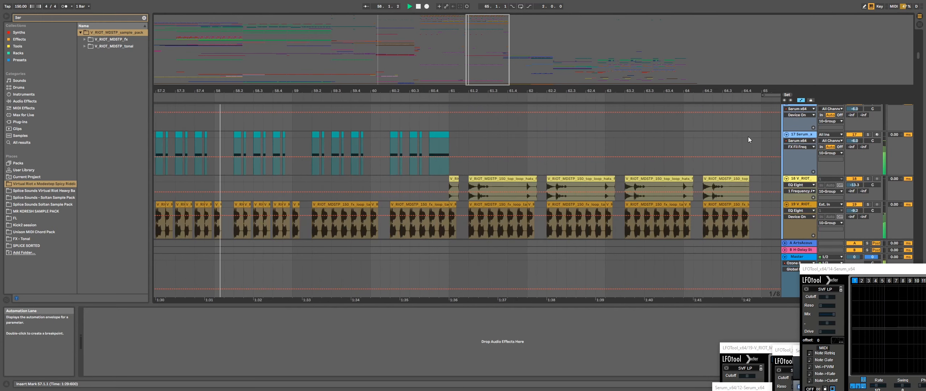
{"action": "scroll", "coordinate": [707, 152], "scroll_direction": "down", "scroll_amount": 3}
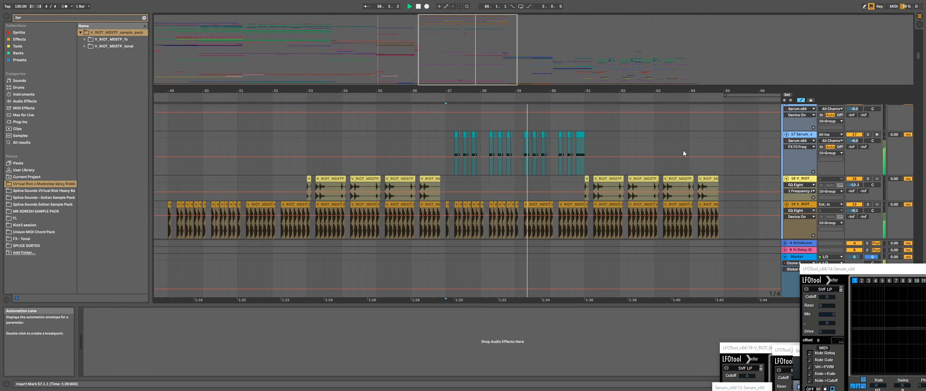
Step: Solo the 17 Serum track and play its clips from 57.1.1
{"action": "left_click", "coordinate": [447, 146]}
{"action": "key", "text": "space"}
{"action": "left_click", "coordinate": [869, 134]}
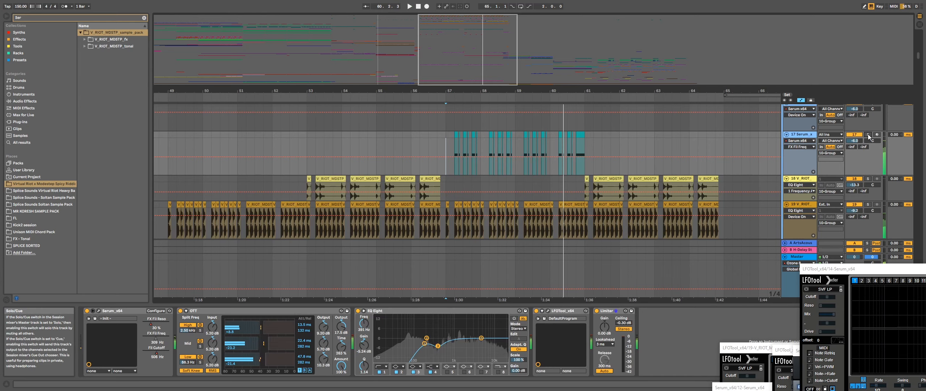
{"action": "scroll", "coordinate": [437, 151], "scroll_direction": "up", "scroll_amount": 1}
{"action": "scroll", "coordinate": [467, 151], "scroll_direction": "left", "scroll_amount": 1}
{"action": "key", "text": "space"}
{"action": "scroll", "coordinate": [460, 150], "scroll_direction": "down", "scroll_amount": 1}
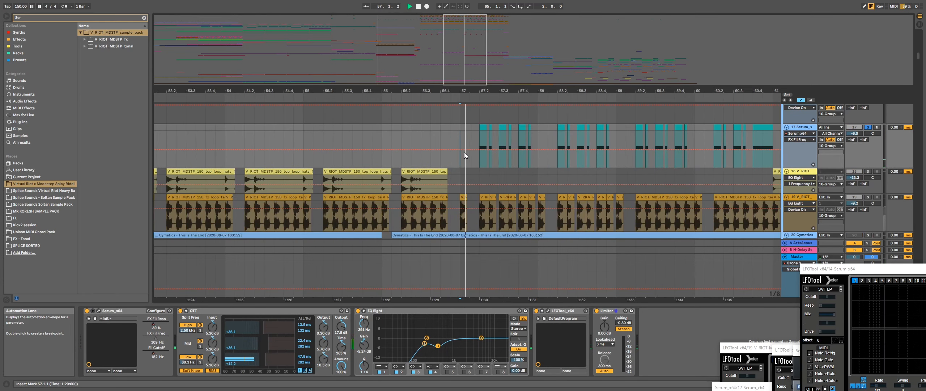
{"action": "scroll", "coordinate": [523, 146], "scroll_direction": "down", "scroll_amount": 3}
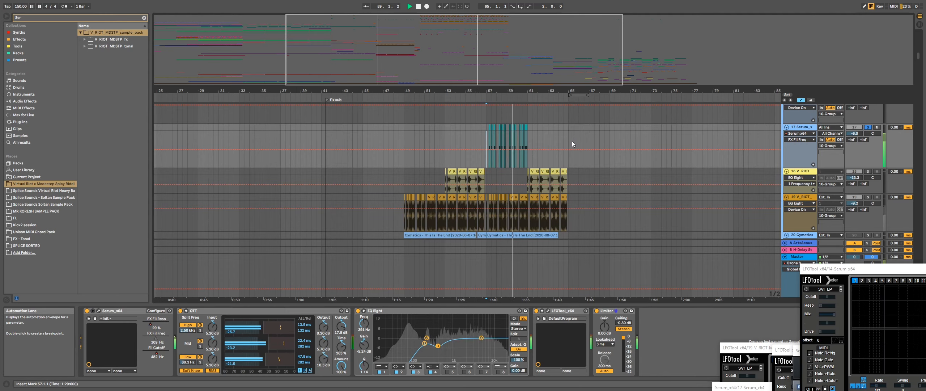
{"action": "scroll", "coordinate": [573, 141], "scroll_direction": "up", "scroll_amount": 1}
{"action": "scroll", "coordinate": [574, 141], "scroll_direction": "up", "scroll_amount": 3}
{"action": "scroll", "coordinate": [576, 142], "scroll_direction": "down", "scroll_amount": 2}
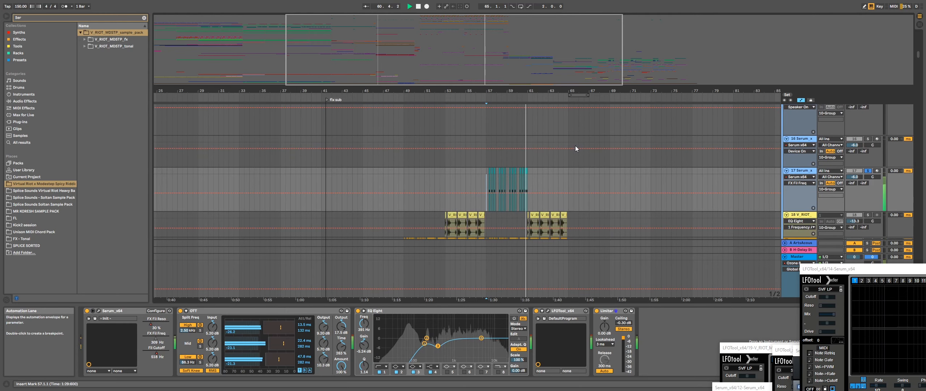
{"action": "scroll", "coordinate": [567, 157], "scroll_direction": "down", "scroll_amount": 1}
{"action": "scroll", "coordinate": [481, 149], "scroll_direction": "up", "scroll_amount": 4}
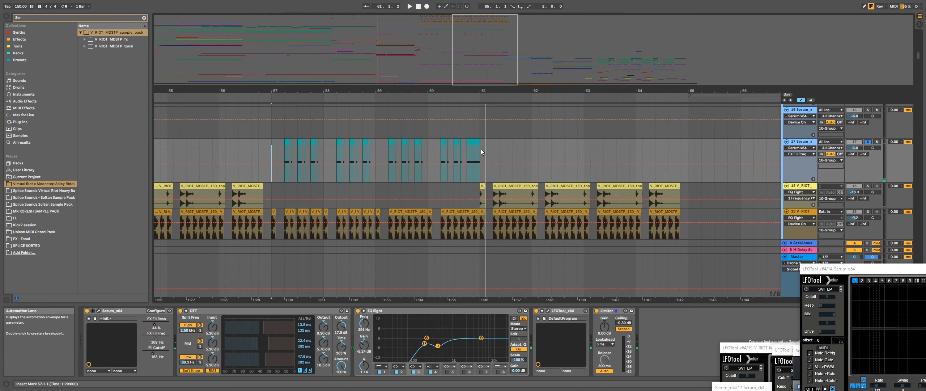
{"action": "scroll", "coordinate": [284, 155], "scroll_direction": "up", "scroll_amount": 3}
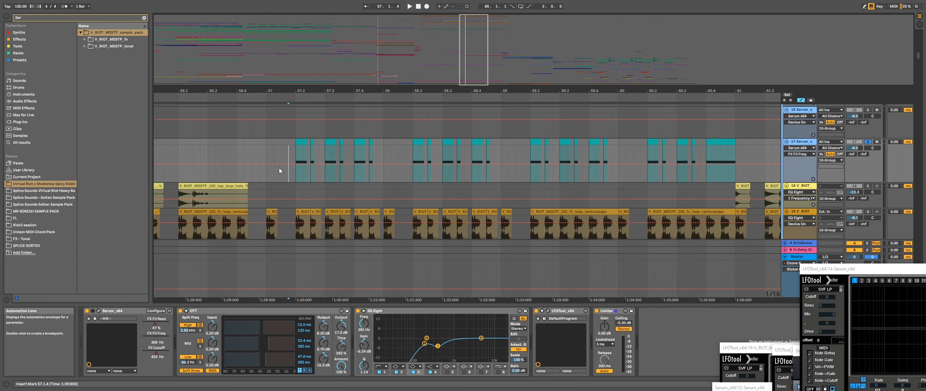
Step: Open the Serum instrument of track 17 on its effects page and place the window clear of the clips
{"action": "left_click", "coordinate": [98, 310]}
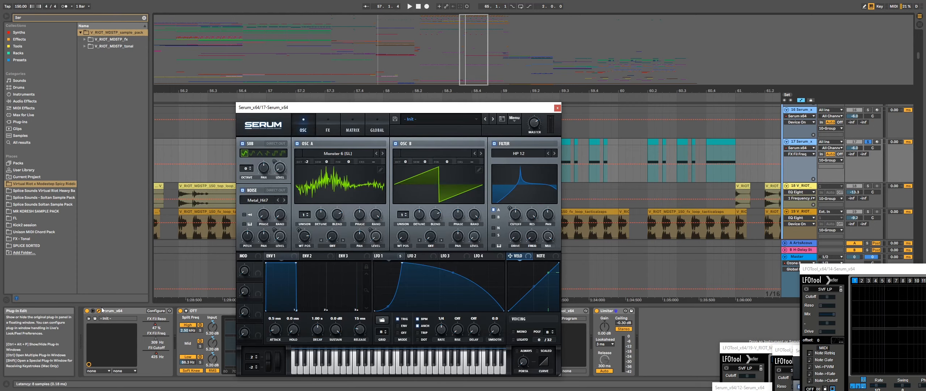
{"action": "left_click", "coordinate": [322, 121]}
{"action": "left_click_drag", "start_coordinate": [326, 111], "coordinate": [651, 84]}
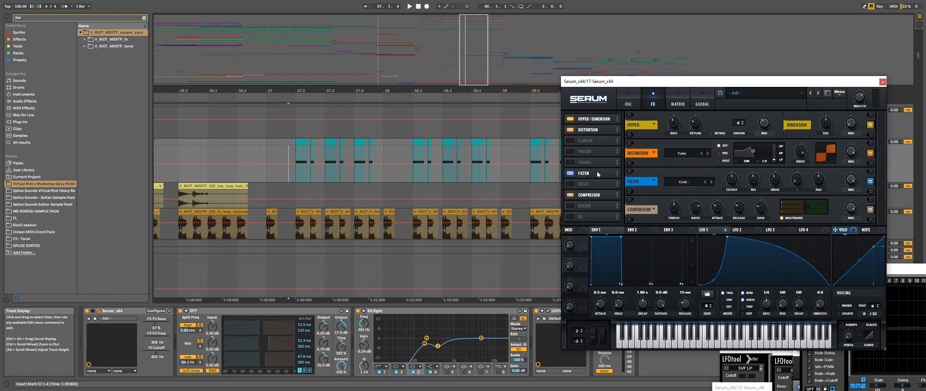
Step: Play the 17 Serum clips from 56.4.4 while adjusting the FX filter's resonance and cutoff, and re-enable the overridden automation
{"action": "left_click", "coordinate": [259, 148]}
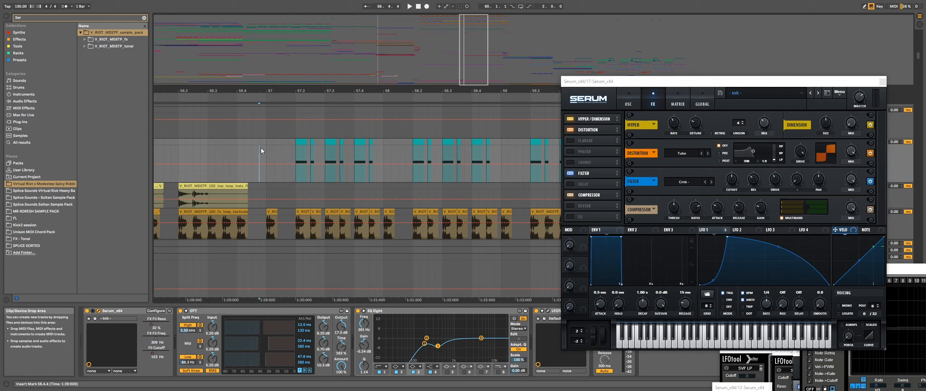
{"action": "key", "text": "space"}
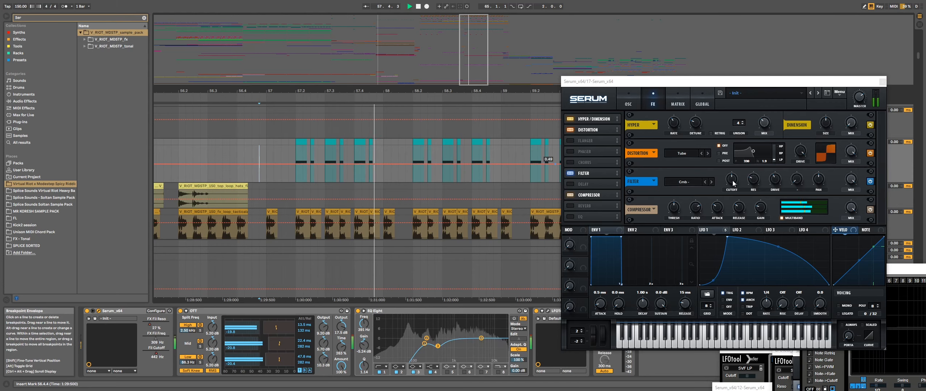
{"action": "left_click_drag", "start_coordinate": [754, 180], "coordinate": [755, 179]}
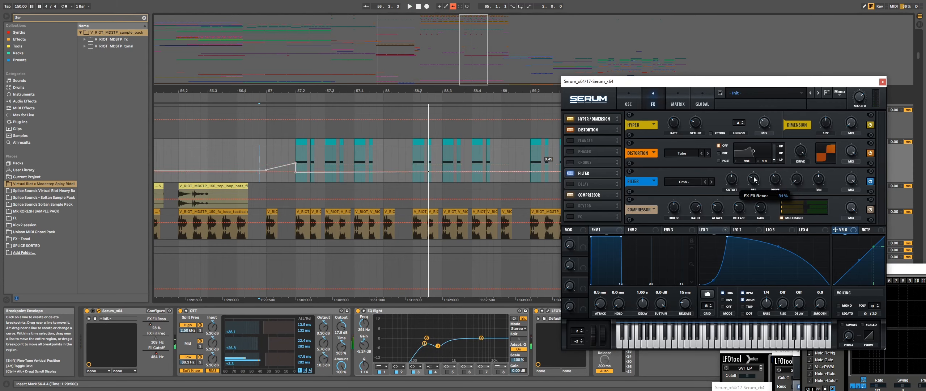
{"action": "key", "text": "space"}
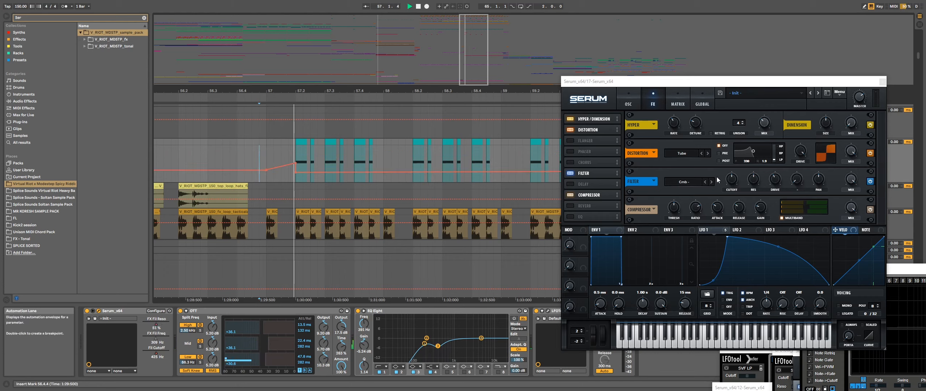
{"action": "left_click_drag", "start_coordinate": [758, 153], "coordinate": [761, 141]}
{"action": "mouse_move", "coordinate": [733, 180]}
{"action": "left_mouse_down"}
{"action": "mouse_move", "coordinate": [722, 204]}
{"action": "mouse_move", "coordinate": [734, 180]}
{"action": "left_mouse_up"}
{"action": "left_click", "coordinate": [453, 6]}
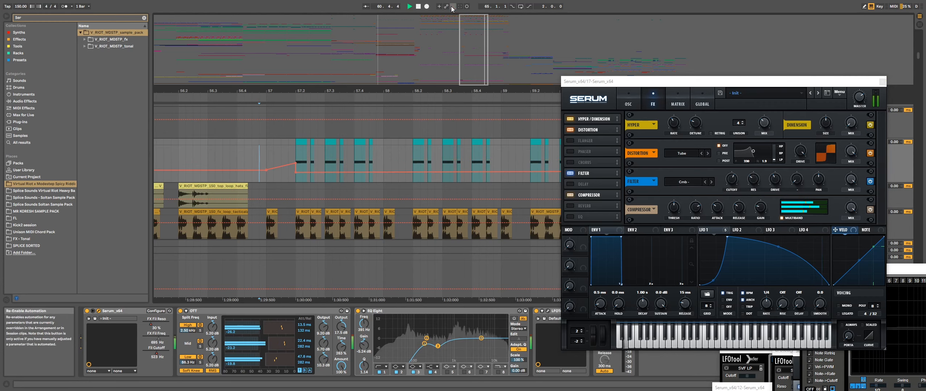
Step: Replay the 17 Serum clips, lower the FX filter's cutoff to 142 Hz, and move the Serum window out of the way
{"action": "key", "text": "space"}
{"action": "key", "text": "space"}
{"action": "left_click_drag", "start_coordinate": [732, 179], "coordinate": [727, 191]}
{"action": "key", "text": "x"}
{"action": "left_click_drag", "start_coordinate": [677, 82], "coordinate": [797, 226]}
{"action": "key", "text": "space"}
Step: Place the insert mark at 53.1.1 on the 12 Serum track and solo that track
{"action": "scroll", "coordinate": [307, 123], "scroll_direction": "up", "scroll_amount": 4}
{"action": "scroll", "coordinate": [207, 151], "scroll_direction": "down", "scroll_amount": 5}
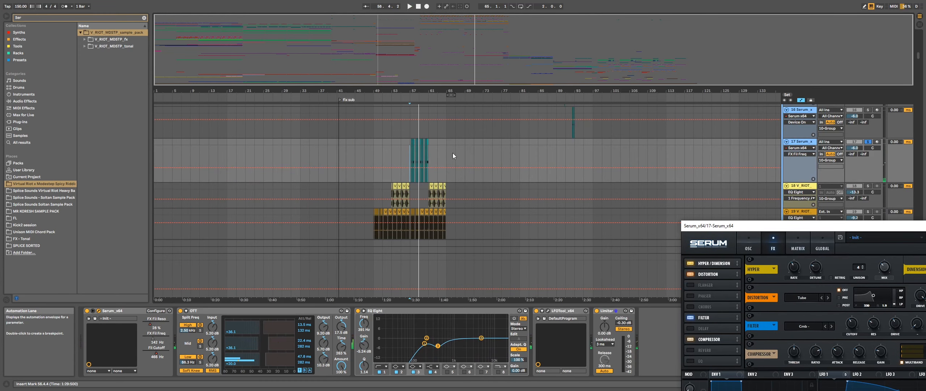
{"action": "scroll", "coordinate": [453, 152], "scroll_direction": "up", "scroll_amount": 2}
{"action": "scroll", "coordinate": [304, 155], "scroll_direction": "up", "scroll_amount": 1}
{"action": "left_click", "coordinate": [304, 155]}
{"action": "scroll", "coordinate": [310, 157], "scroll_direction": "up", "scroll_amount": 2}
{"action": "scroll", "coordinate": [923, 149], "scroll_direction": "up", "scroll_amount": 2}
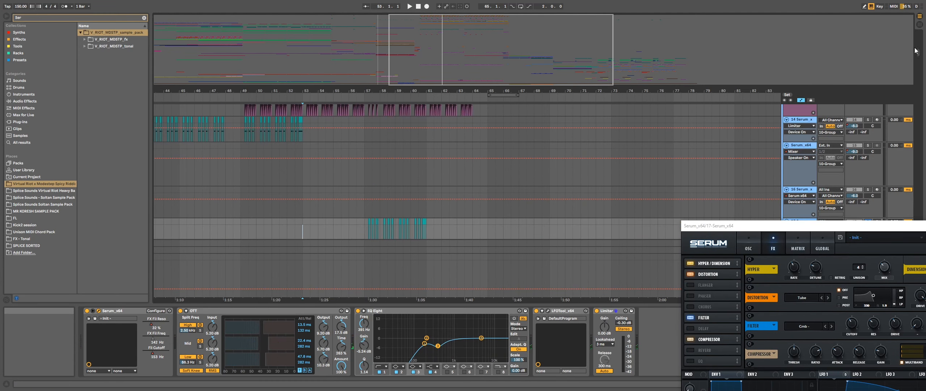
{"action": "mouse_move", "coordinate": [918, 54]}
{"action": "left_mouse_down"}
{"action": "mouse_move", "coordinate": [920, 43]}
{"action": "mouse_move", "coordinate": [920, 53]}
{"action": "left_mouse_up"}
{"action": "left_click", "coordinate": [304, 140]}
{"action": "left_click", "coordinate": [868, 123]}
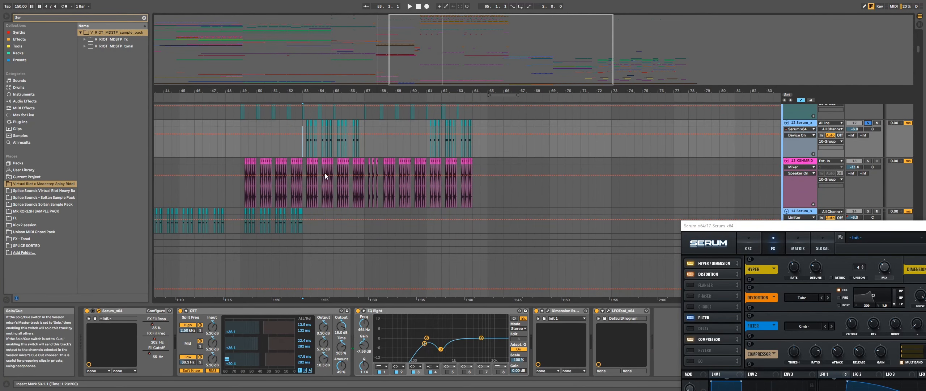
Step: Play the soloed 12 Serum clips from 53.1.1
{"action": "scroll", "coordinate": [339, 159], "scroll_direction": "up", "scroll_amount": 4}
{"action": "left_click", "coordinate": [208, 148]}
{"action": "scroll", "coordinate": [217, 149], "scroll_direction": "up", "scroll_amount": 3}
{"action": "scroll", "coordinate": [217, 149], "scroll_direction": "down", "scroll_amount": 3}
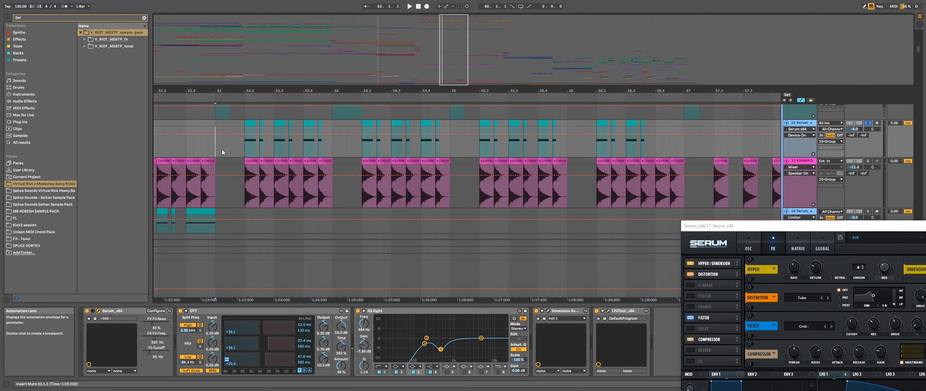
{"action": "left_click", "coordinate": [220, 149]}
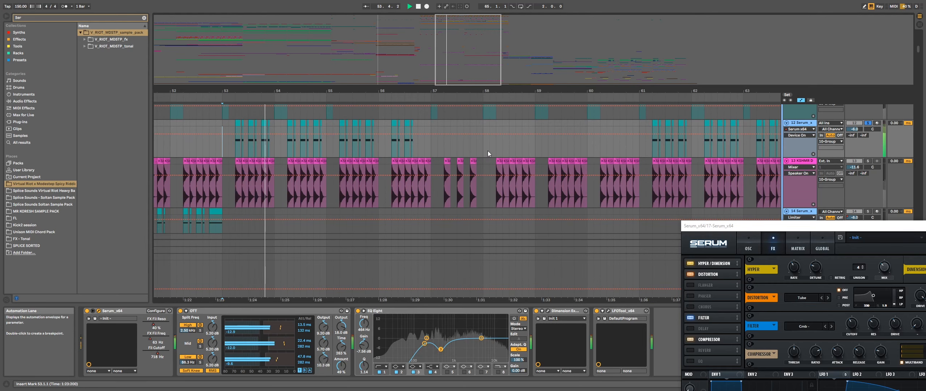
{"action": "scroll", "coordinate": [515, 180], "scroll_direction": "up", "scroll_amount": 3}
{"action": "key", "text": "space"}
{"action": "scroll", "coordinate": [217, 228], "scroll_direction": "down", "scroll_amount": 1}
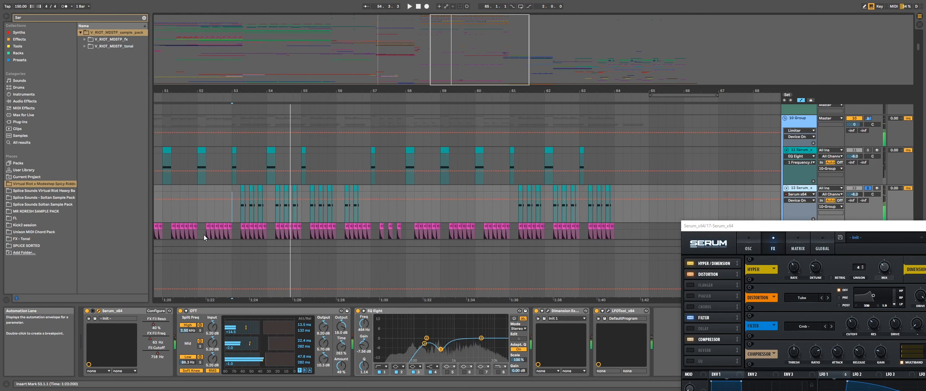
Step: Solo the 14 Serum track and play its clips from the first one in bar 49
{"action": "scroll", "coordinate": [217, 230], "scroll_direction": "up", "scroll_amount": 3}
{"action": "left_click", "coordinate": [224, 214]}
{"action": "scroll", "coordinate": [232, 212], "scroll_direction": "down", "scroll_amount": 4}
{"action": "scroll", "coordinate": [221, 209], "scroll_direction": "down", "scroll_amount": 4}
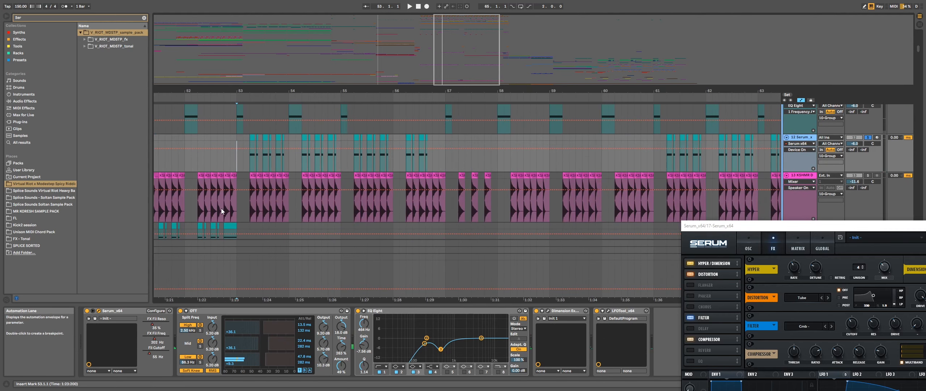
{"action": "scroll", "coordinate": [198, 203], "scroll_direction": "up", "scroll_amount": 4}
{"action": "scroll", "coordinate": [164, 210], "scroll_direction": "down", "scroll_amount": 3}
{"action": "scroll", "coordinate": [176, 219], "scroll_direction": "down", "scroll_amount": 1}
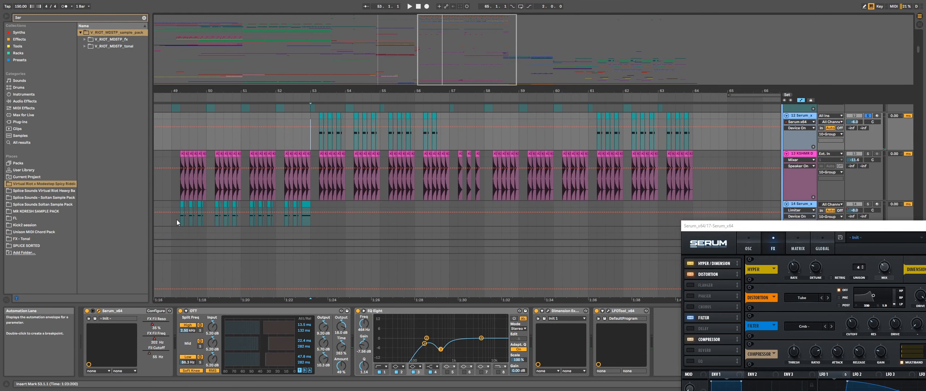
{"action": "left_click", "coordinate": [801, 196]}
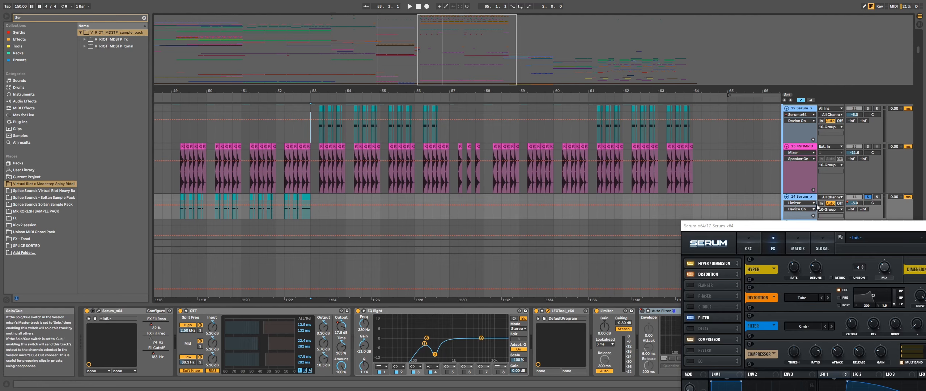
{"action": "left_click", "coordinate": [180, 210]}
{"action": "scroll", "coordinate": [459, 178], "scroll_direction": "up", "scroll_amount": 2}
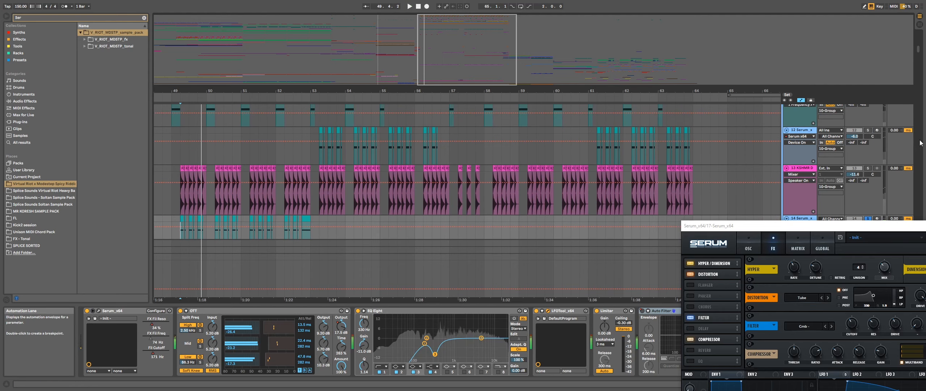
Step: Solo the 12 Serum track again and play its clips from 53.2.1 for comparison
{"action": "left_click", "coordinate": [868, 130]}
{"action": "left_click", "coordinate": [319, 154]}
{"action": "key", "text": "space"}
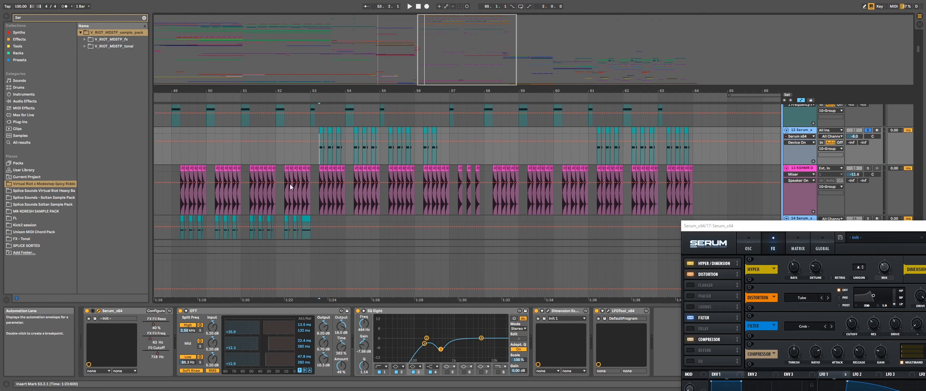
Step: Open the Serum instrument of track 12, show oscillator A's wavetable list, and move the window lower
{"action": "double_click", "coordinate": [98, 311]}
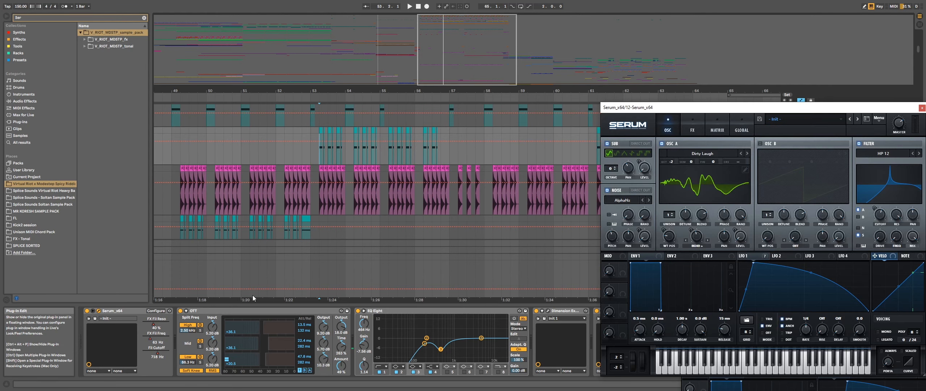
{"action": "left_click", "coordinate": [702, 154]}
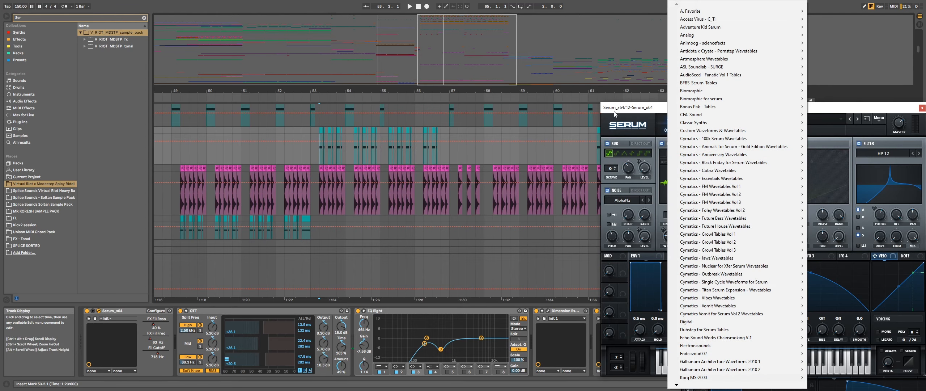
{"action": "left_click_drag", "start_coordinate": [616, 114], "coordinate": [627, 242]}
Step: Open the Serum instrument of track 14 and arrange it side by side with track 12's Serum window
{"action": "left_click", "coordinate": [799, 219]}
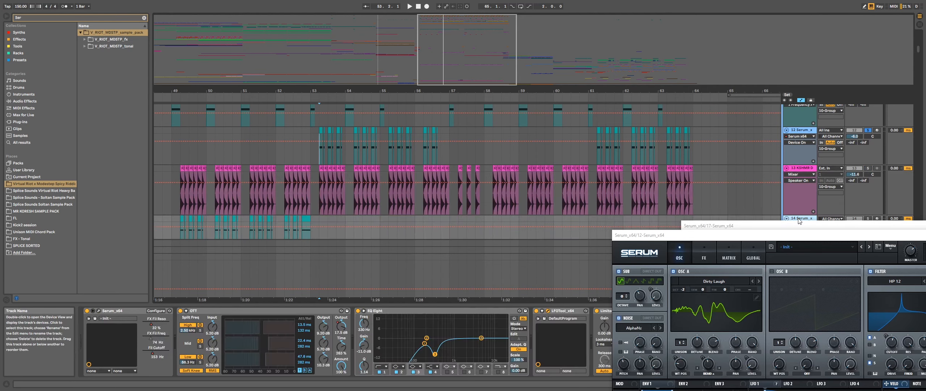
{"action": "left_click", "coordinate": [99, 311]}
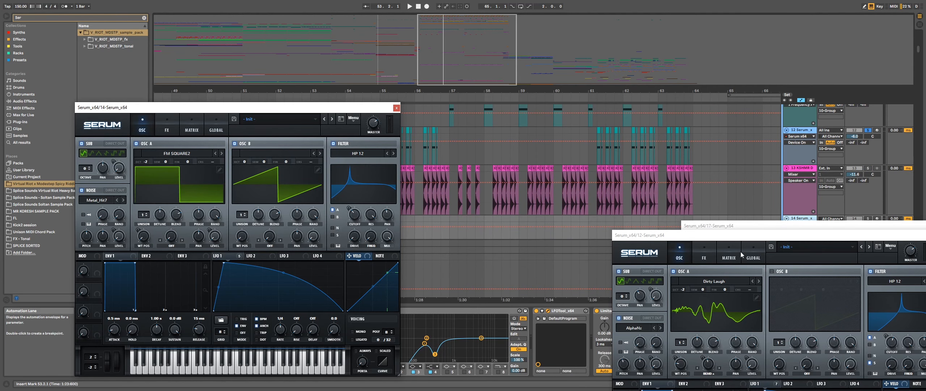
{"action": "left_click_drag", "start_coordinate": [684, 243], "coordinate": [591, 134]}
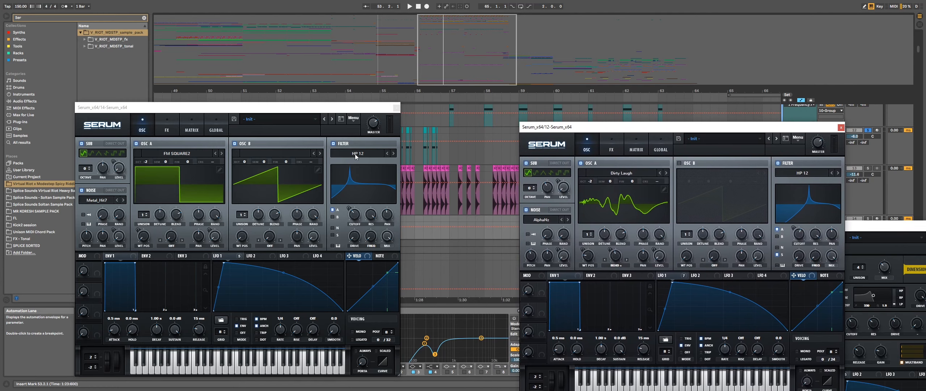
Step: Examine the LFO 1 assignments, effects page and oscillator page of track 14's Serum
{"action": "left_click", "coordinate": [233, 258]}
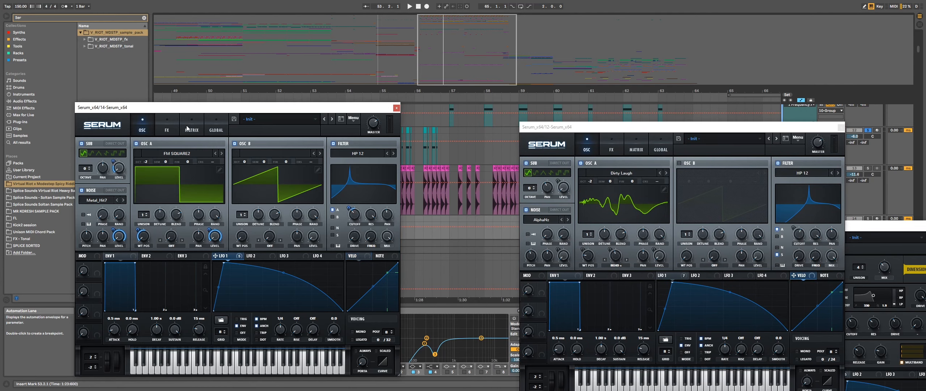
{"action": "left_click", "coordinate": [171, 128]}
{"action": "left_click", "coordinate": [139, 129]}
{"action": "left_click", "coordinate": [158, 129]}
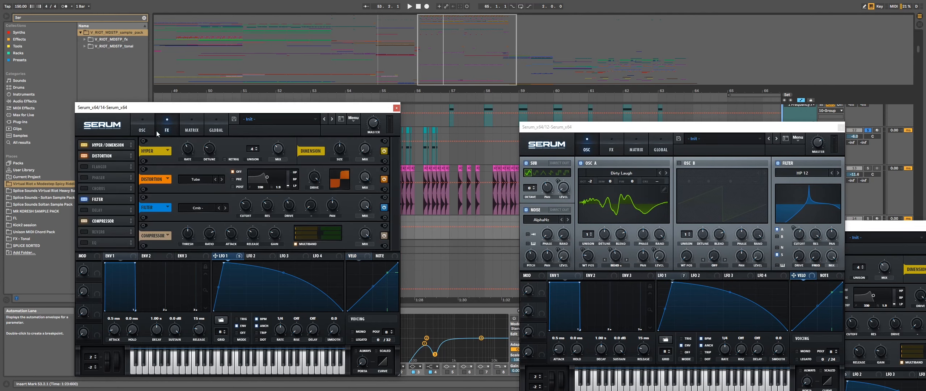
{"action": "left_click", "coordinate": [143, 132]}
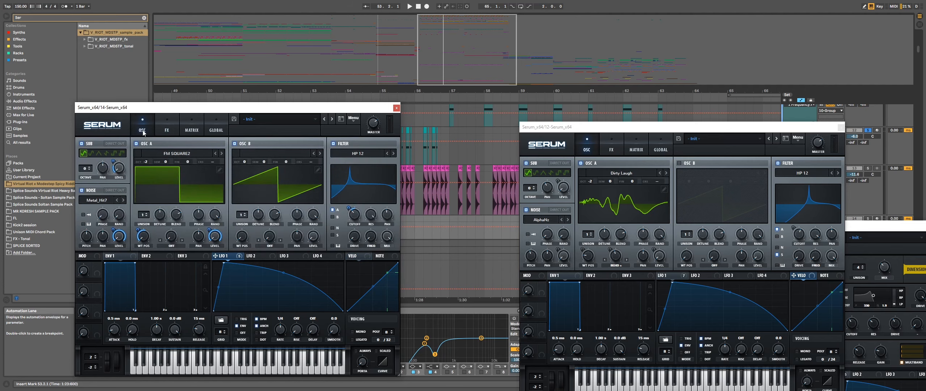
Step: Close track 14's Serum window, move track 12's Serum window aside, and replay the soloed 12 Serum clips from 53.1.1
{"action": "left_click", "coordinate": [396, 108]}
{"action": "left_click_drag", "start_coordinate": [595, 128], "coordinate": [779, 318]}
{"action": "left_click", "coordinate": [313, 157]}
{"action": "key", "text": "space"}
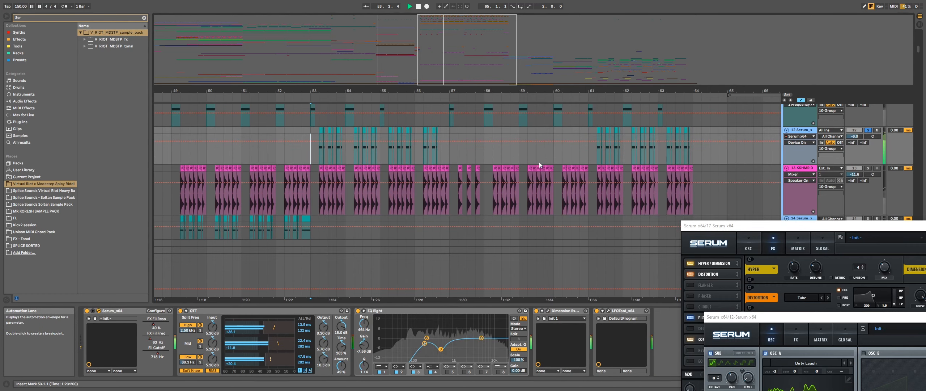
Step: Solo track 13 KSHMR in place of track 12, play its clips from 53.1.1, and turn the solo off
{"action": "scroll", "coordinate": [467, 202], "scroll_direction": "down", "scroll_amount": 1}
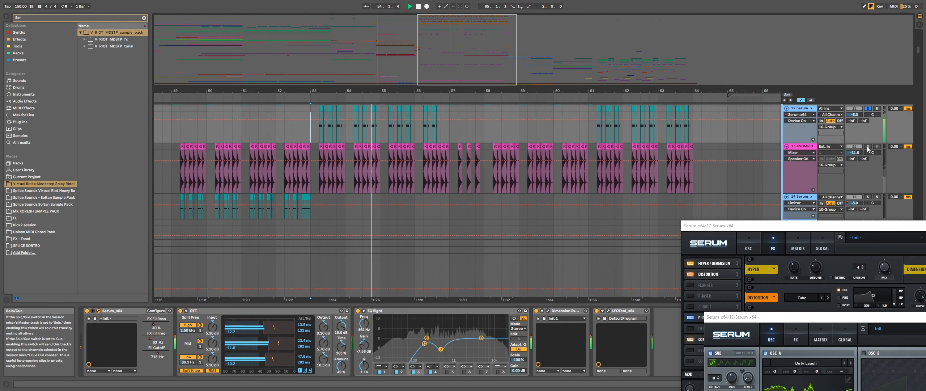
{"action": "key", "text": "space"}
{"action": "key", "text": "space"}
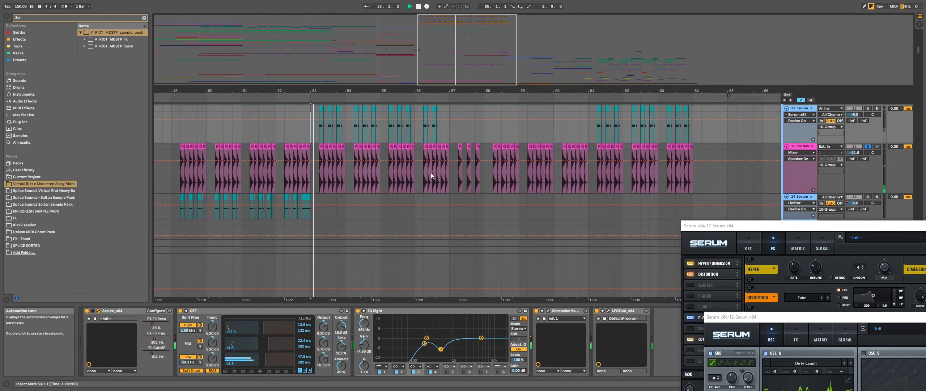
{"action": "scroll", "coordinate": [654, 162], "scroll_direction": "down", "scroll_amount": 1}
{"action": "key", "text": "space"}
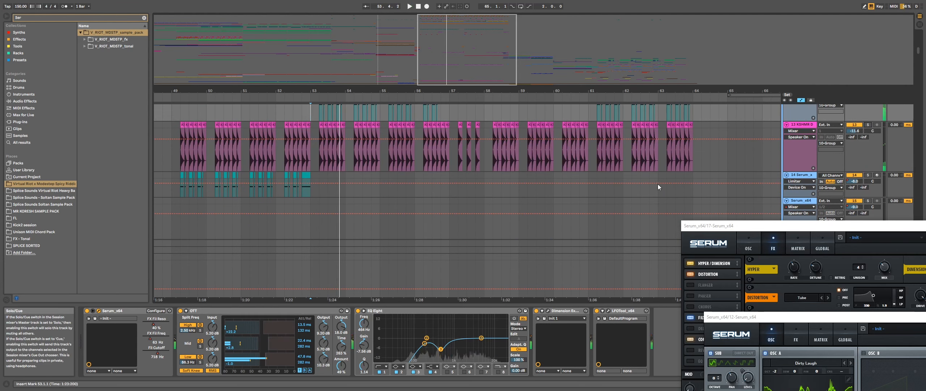
Step: Find the single clip on track 89 V_RIOT, solo the track, and play it from 56.3.1
{"action": "scroll", "coordinate": [658, 184], "scroll_direction": "up", "scroll_amount": 3}
{"action": "left_click", "coordinate": [393, 163]}
{"action": "scroll", "coordinate": [426, 166], "scroll_direction": "up", "scroll_amount": 2}
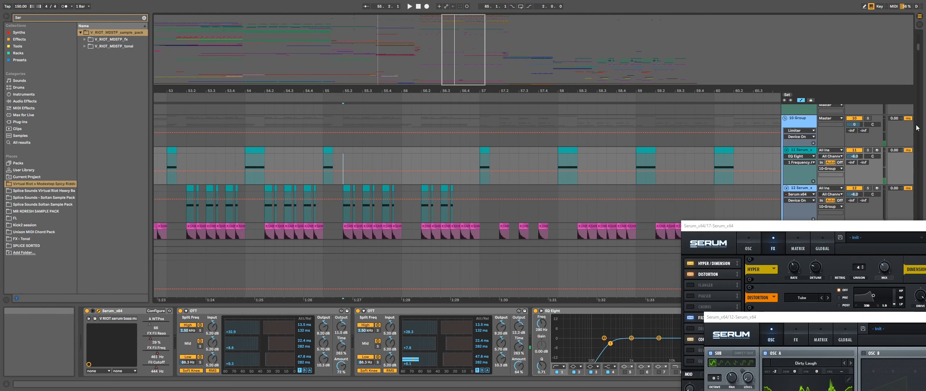
{"action": "left_click_drag", "start_coordinate": [919, 47], "coordinate": [907, 152]}
{"action": "scroll", "coordinate": [693, 160], "scroll_direction": "down", "scroll_amount": 1}
{"action": "scroll", "coordinate": [470, 163], "scroll_direction": "up", "scroll_amount": 5}
{"action": "left_click", "coordinate": [441, 162]}
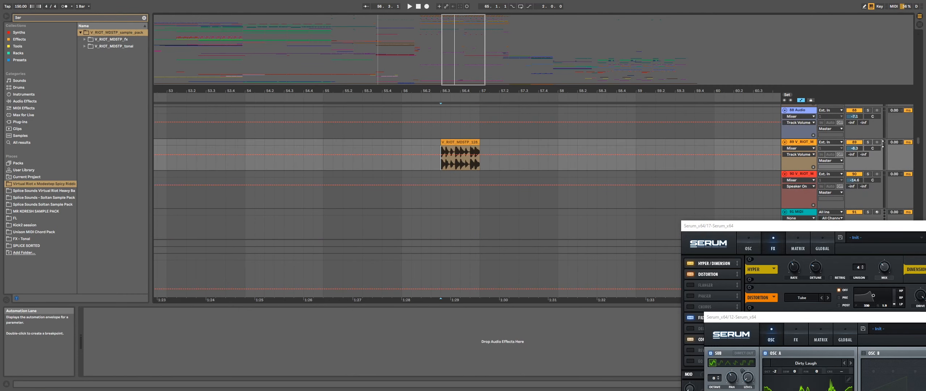
{"action": "key", "text": "space"}
{"action": "left_click", "coordinate": [870, 142]}
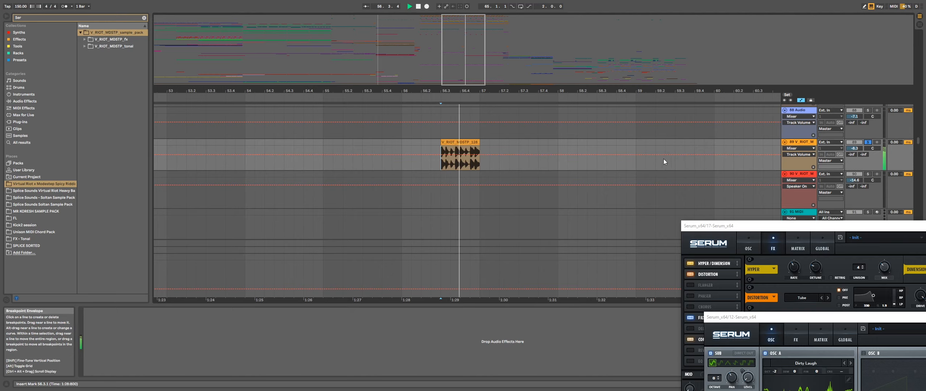
Step: Select the track 89 fill clip, enlarge its view, and point out the Virtual Riot x Modestep sample pack folder
{"action": "left_click", "coordinate": [446, 143]}
{"action": "scroll", "coordinate": [465, 154], "scroll_direction": "up", "scroll_amount": 3}
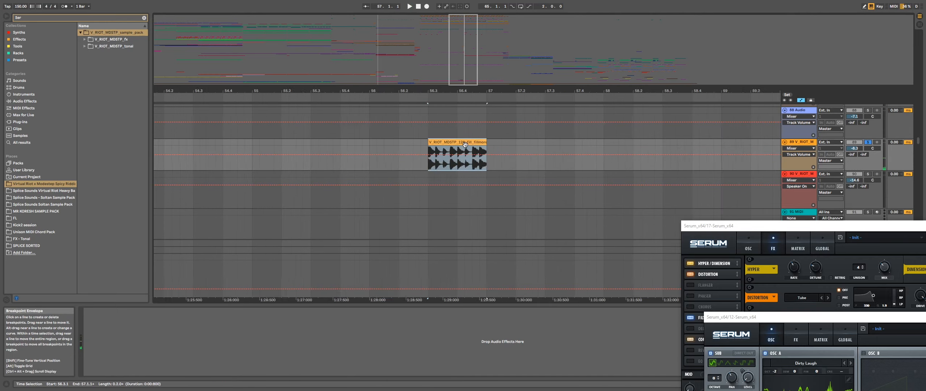
{"action": "left_click", "coordinate": [37, 184]}
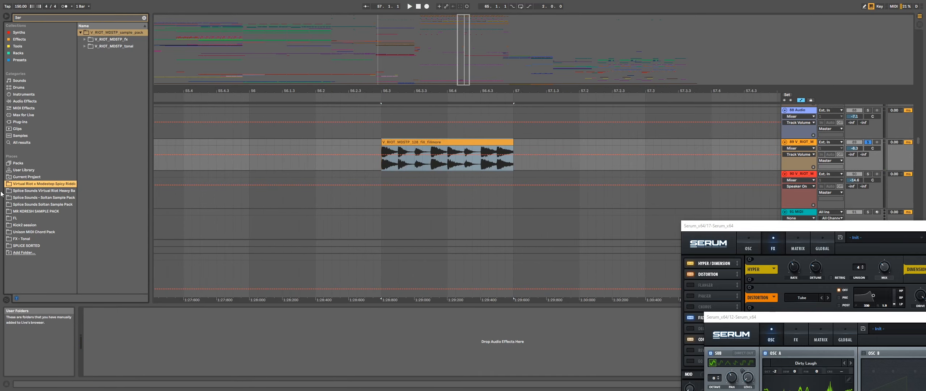
Step: Find the short clip on track 103 V_RIOT before bar 57, solo the track, and play it
{"action": "scroll", "coordinate": [464, 158], "scroll_direction": "down", "scroll_amount": 3}
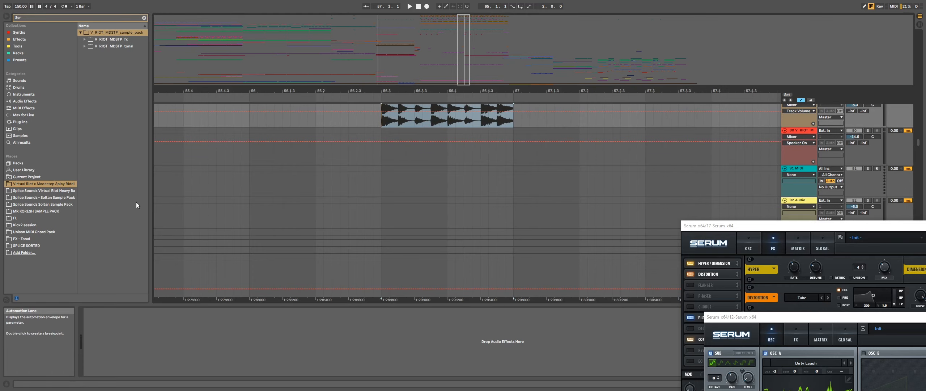
{"action": "scroll", "coordinate": [391, 175], "scroll_direction": "down", "scroll_amount": 3}
{"action": "scroll", "coordinate": [423, 188], "scroll_direction": "down", "scroll_amount": 10}
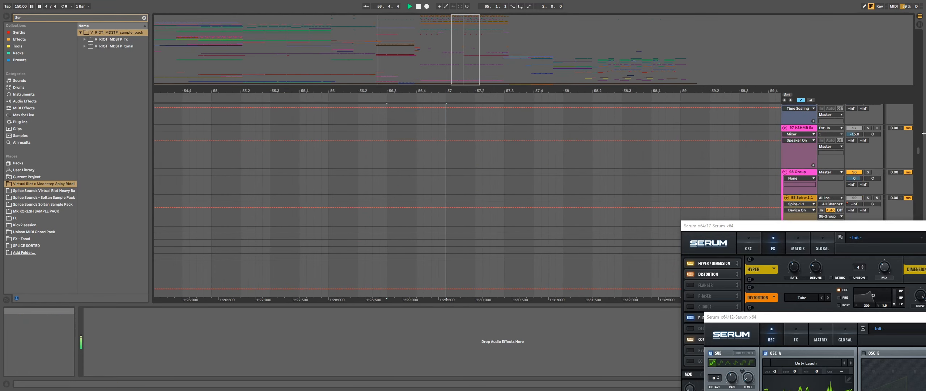
{"action": "scroll", "coordinate": [917, 152], "scroll_direction": "down", "scroll_amount": 5}
{"action": "left_click", "coordinate": [868, 151]}
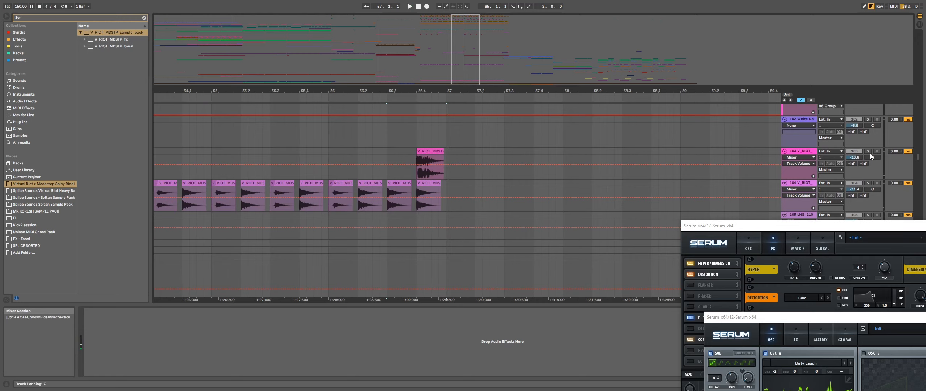
{"action": "key", "text": "space"}
{"action": "scroll", "coordinate": [861, 152], "scroll_direction": "down", "scroll_amount": 4}
{"action": "key", "text": "space"}
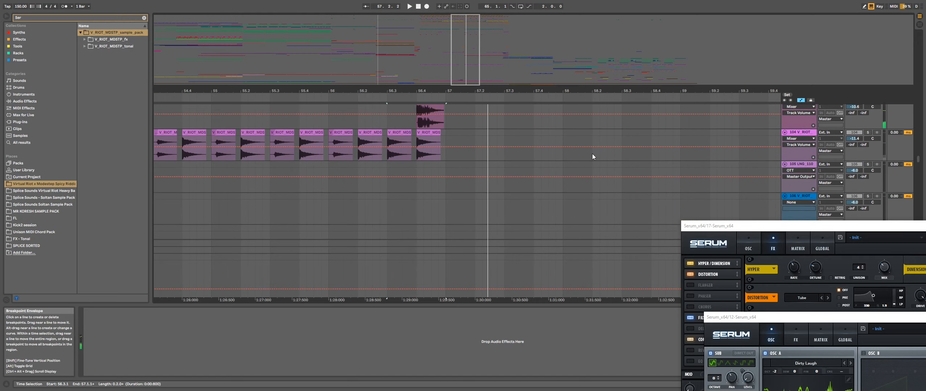
Step: Solo track 104 V_RIOT and play its repeated clips leading up to bar 57
{"action": "key", "text": "space"}
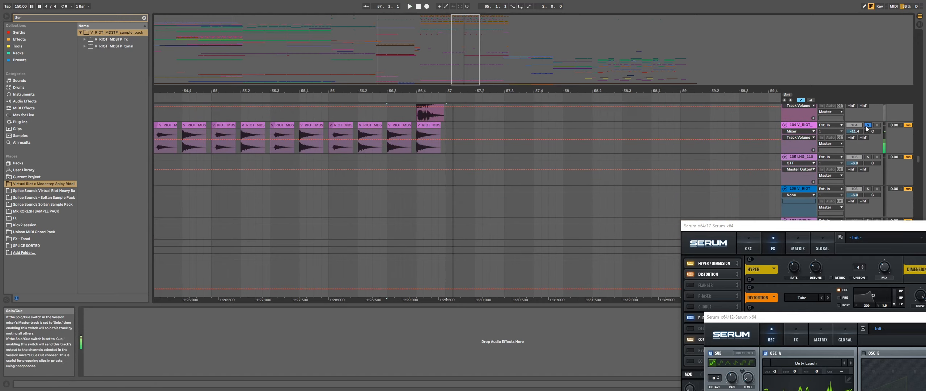
{"action": "scroll", "coordinate": [857, 147], "scroll_direction": "down", "scroll_amount": 3}
{"action": "key", "text": "space"}
Step: Solo and play track 181's audio from the start of its clips, then solo track 180 to hear its clip
{"action": "scroll", "coordinate": [856, 154], "scroll_direction": "down", "scroll_amount": 3}
{"action": "left_click_drag", "start_coordinate": [918, 163], "coordinate": [917, 249]}
{"action": "left_click", "coordinate": [315, 179]}
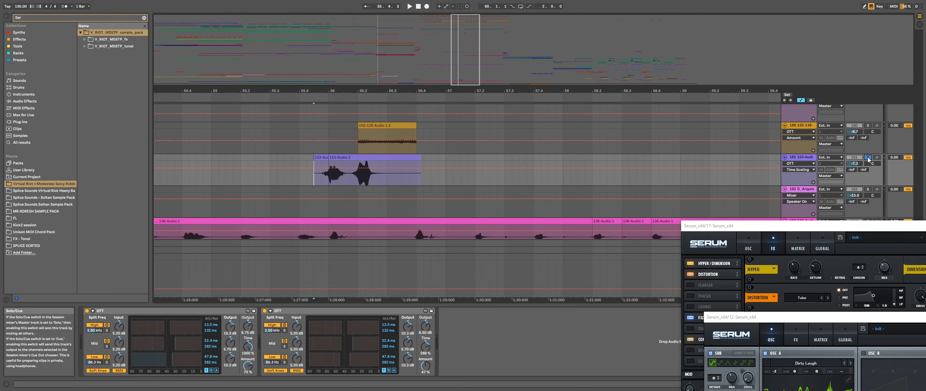
{"action": "key", "text": "space"}
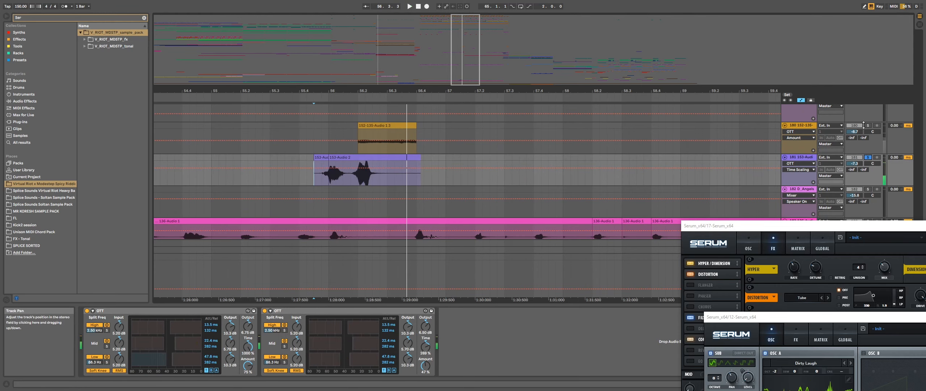
{"action": "left_click", "coordinate": [867, 126]}
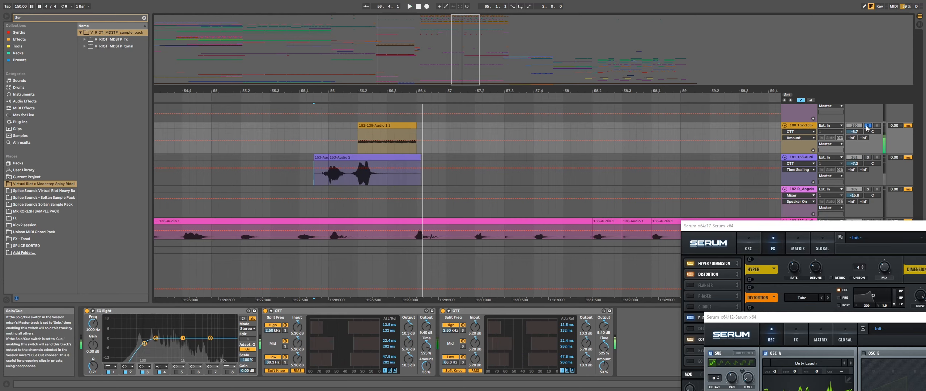
Step: Move track 17's Serum window lower and play the soloed track 183 audio from 49.1.1
{"action": "scroll", "coordinate": [867, 126], "scroll_direction": "down", "scroll_amount": 5}
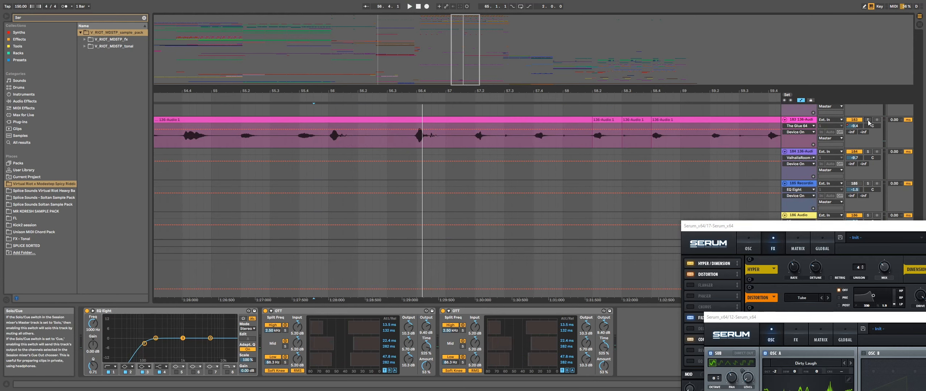
{"action": "scroll", "coordinate": [869, 123], "scroll_direction": "down", "scroll_amount": 2}
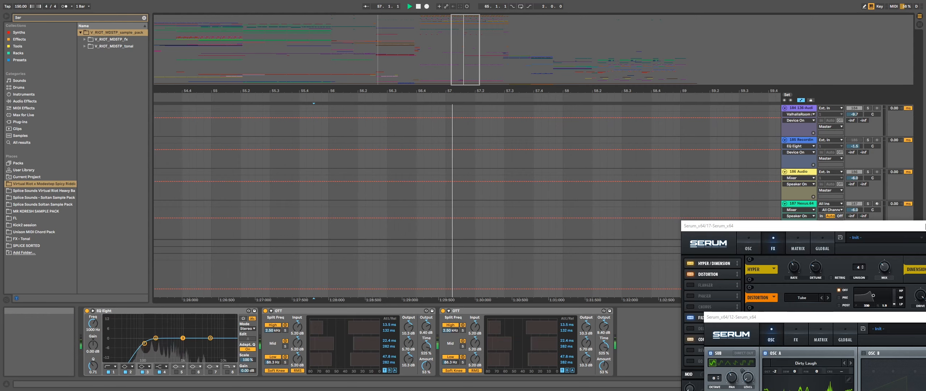
{"action": "left_click_drag", "start_coordinate": [925, 224], "coordinate": [925, 322]}
{"action": "key", "text": "space"}
{"action": "mouse_move", "coordinate": [918, 251]}
{"action": "left_mouse_down"}
{"action": "mouse_move", "coordinate": [914, 267]}
{"action": "mouse_move", "coordinate": [912, 244]}
{"action": "mouse_move", "coordinate": [905, 251]}
{"action": "left_mouse_up"}
{"action": "scroll", "coordinate": [337, 189], "scroll_direction": "down", "scroll_amount": 5}
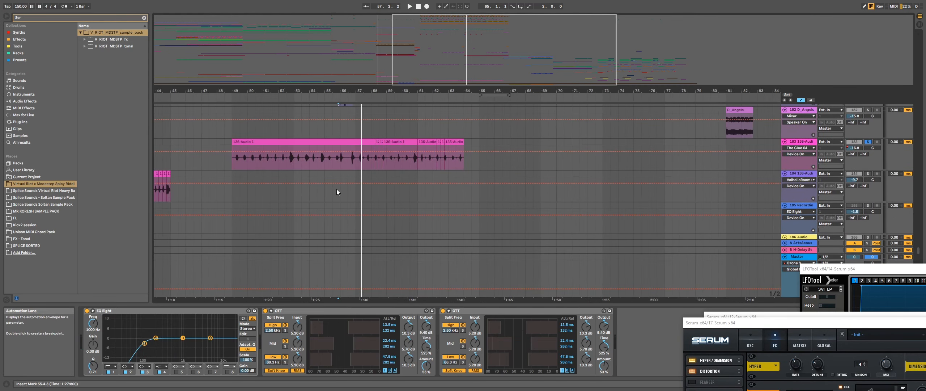
{"action": "left_click", "coordinate": [239, 164]}
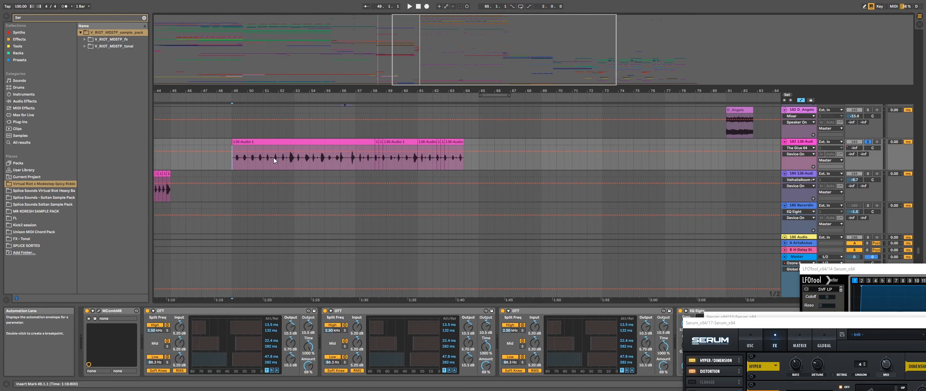
{"action": "key", "text": "space"}
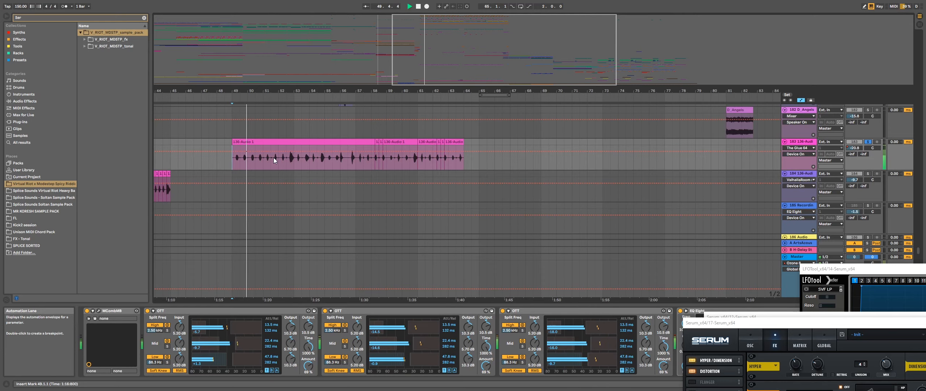
Step: Find the SOLTAN drum fill on track 48, solo the track, and play it from 52.2.1
{"action": "scroll", "coordinate": [392, 142], "scroll_direction": "down", "scroll_amount": 4}
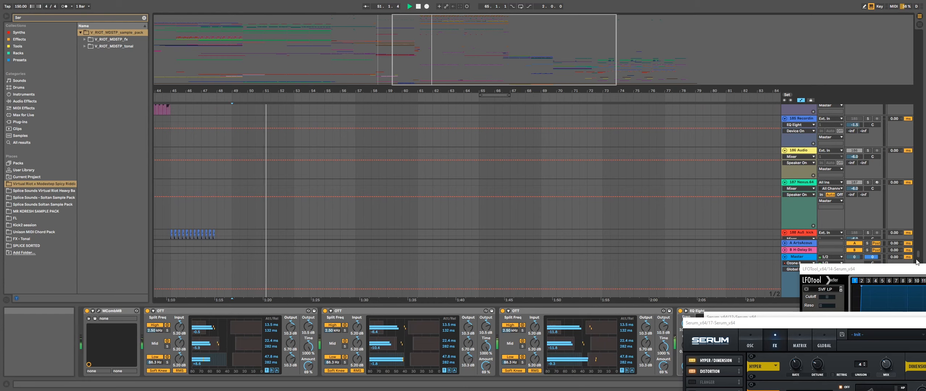
{"action": "left_click_drag", "start_coordinate": [917, 259], "coordinate": [916, 95]}
{"action": "scroll", "coordinate": [347, 152], "scroll_direction": "up", "scroll_amount": 7}
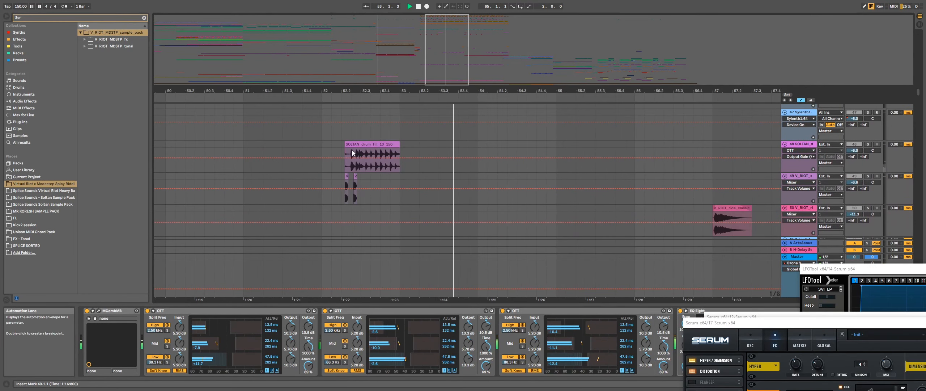
{"action": "left_click", "coordinate": [342, 148]}
{"action": "key", "text": "space"}
{"action": "left_click", "coordinate": [868, 145]}
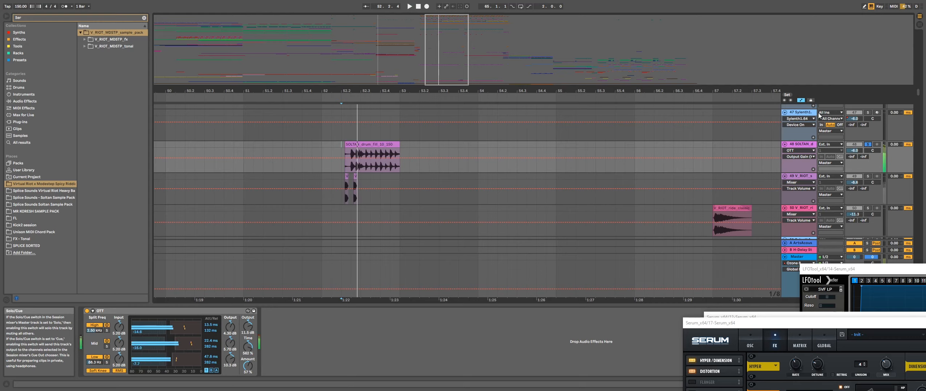
Step: Replay the soloed SOLTAN drum fill from 52.2.1 and turn off track 48's solo
{"action": "left_click", "coordinate": [342, 150]}
{"action": "scroll", "coordinate": [342, 150], "scroll_direction": "up", "scroll_amount": 3}
{"action": "key", "text": "space"}
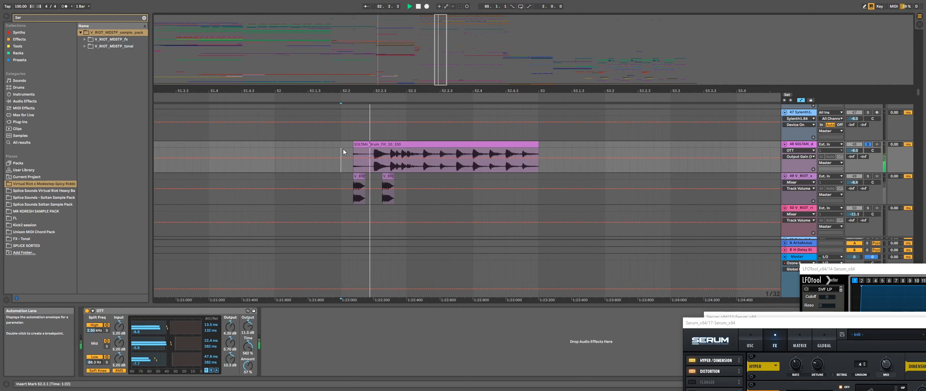
{"action": "scroll", "coordinate": [343, 149], "scroll_direction": "down", "scroll_amount": 2}
{"action": "key", "text": "space"}
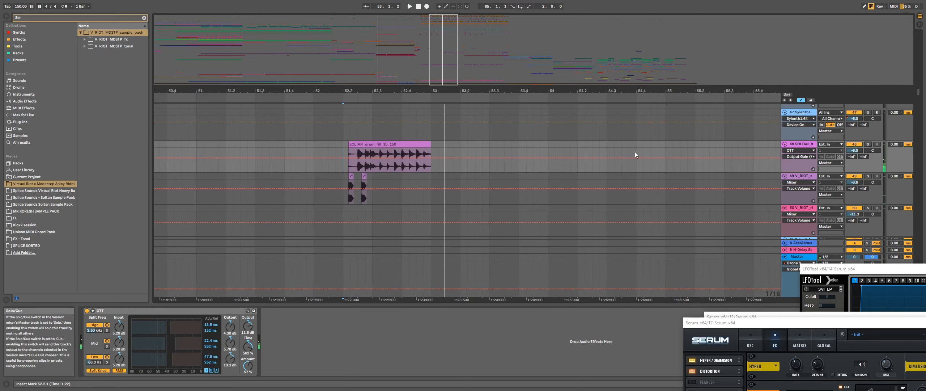
Step: Play the drum fill within the full mix from 52.1.1
{"action": "left_click", "coordinate": [315, 146]}
{"action": "key", "text": "space"}
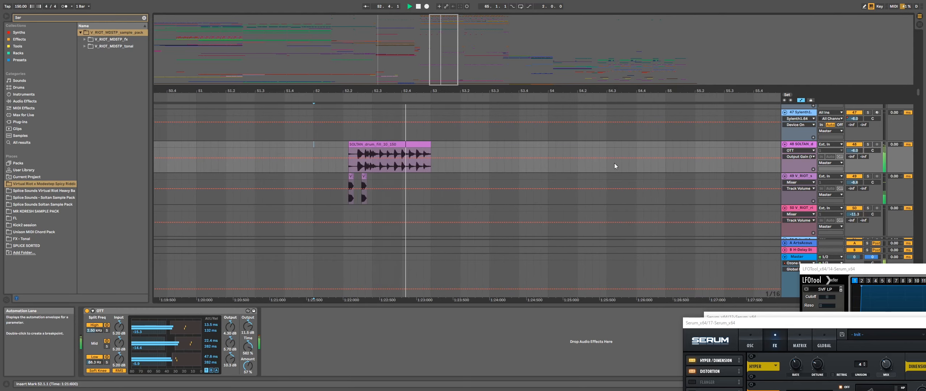
{"action": "key", "text": "space"}
Step: Solo track 49 V_RIOT and play its two short clips under the drum fill
{"action": "left_click", "coordinate": [345, 176]}
{"action": "key", "text": "space"}
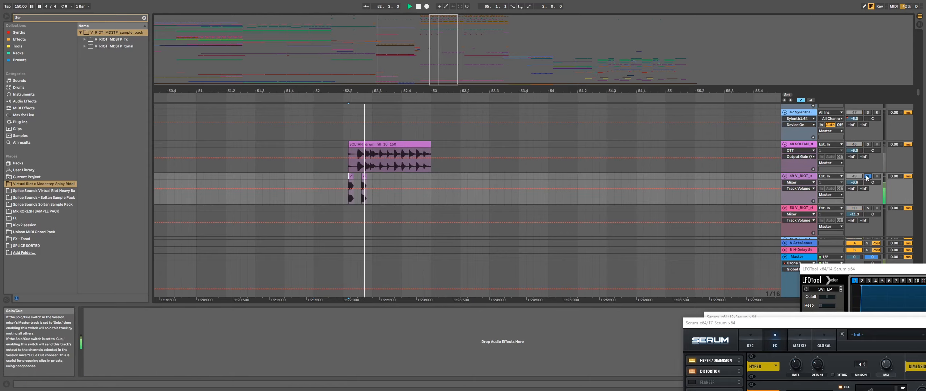
{"action": "scroll", "coordinate": [921, 155], "scroll_direction": "down", "scroll_amount": 1}
Step: Look over the drum group and the following tracks up to track 20, marking 64.1.1 as the drop's end
{"action": "left_click_drag", "start_coordinate": [921, 96], "coordinate": [903, 10]}
{"action": "scroll", "coordinate": [553, 123], "scroll_direction": "down", "scroll_amount": 1}
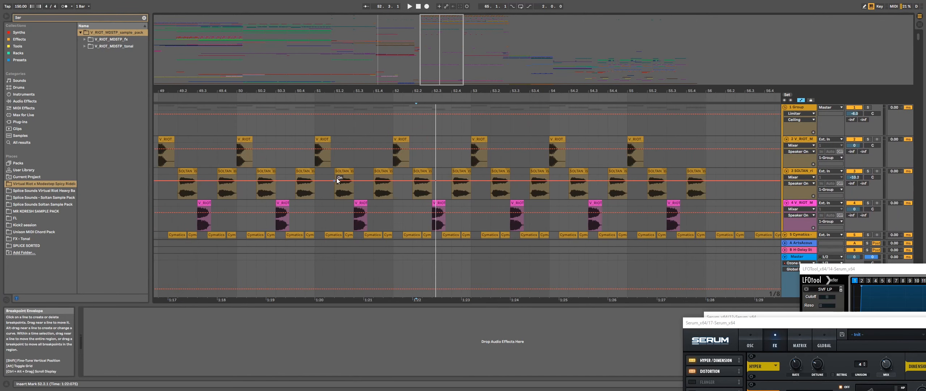
{"action": "scroll", "coordinate": [338, 178], "scroll_direction": "down", "scroll_amount": 2}
{"action": "scroll", "coordinate": [379, 173], "scroll_direction": "down", "scroll_amount": 6}
{"action": "scroll", "coordinate": [497, 162], "scroll_direction": "up", "scroll_amount": 5}
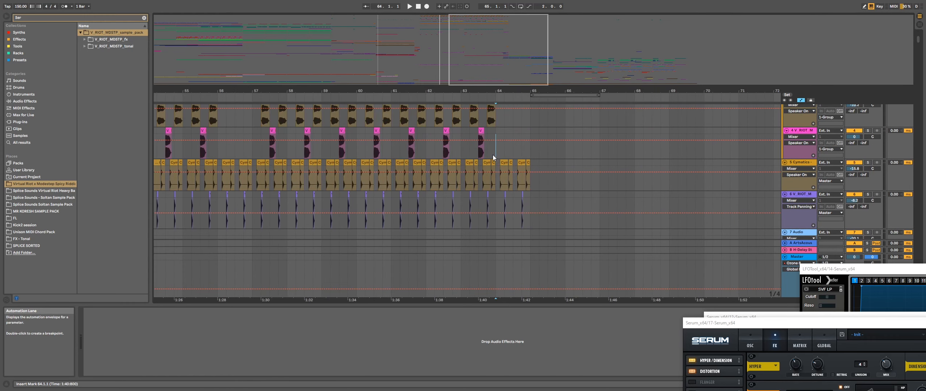
{"action": "left_click", "coordinate": [493, 155]}
{"action": "scroll", "coordinate": [494, 155], "scroll_direction": "down", "scroll_amount": 2}
{"action": "left_click_drag", "start_coordinate": [918, 43], "coordinate": [916, 65]}
{"action": "scroll", "coordinate": [252, 191], "scroll_direction": "down", "scroll_amount": 2}
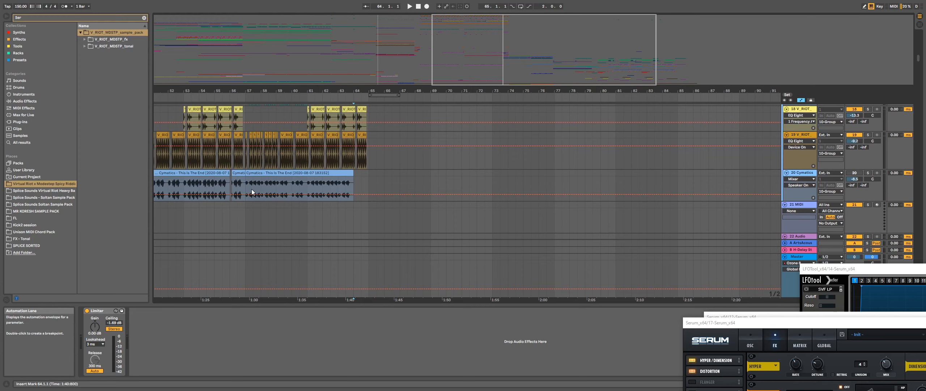
Step: Examine the drop section on tracks 18 to 20 against the whole arrangement and place the insert marker at 49.1.1
{"action": "scroll", "coordinate": [322, 165], "scroll_direction": "up", "scroll_amount": 4}
{"action": "scroll", "coordinate": [324, 167], "scroll_direction": "down", "scroll_amount": 7}
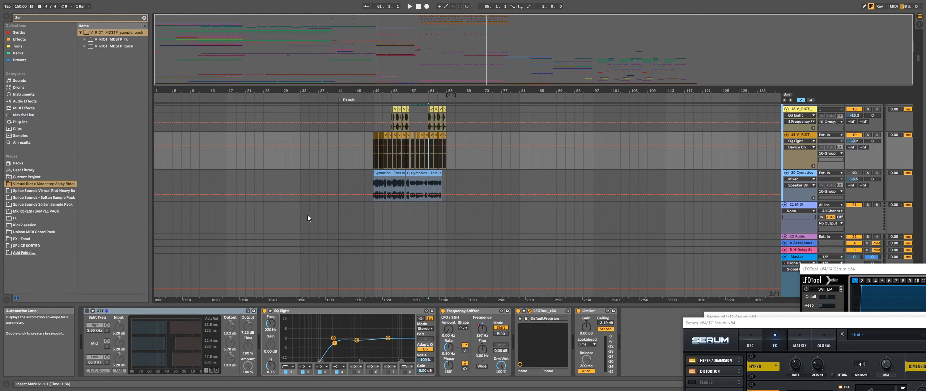
{"action": "scroll", "coordinate": [434, 203], "scroll_direction": "up", "scroll_amount": 5}
{"action": "scroll", "coordinate": [416, 202], "scroll_direction": "down", "scroll_amount": 6}
{"action": "scroll", "coordinate": [377, 207], "scroll_direction": "up", "scroll_amount": 5}
{"action": "scroll", "coordinate": [434, 212], "scroll_direction": "down", "scroll_amount": 4}
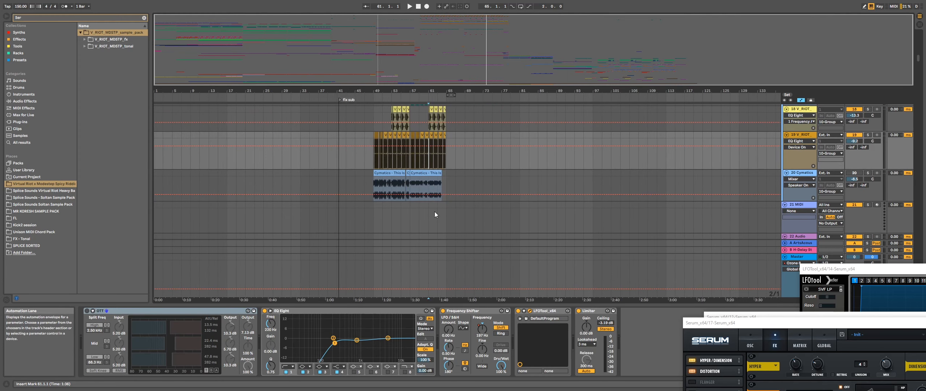
{"action": "scroll", "coordinate": [387, 210], "scroll_direction": "up", "scroll_amount": 7}
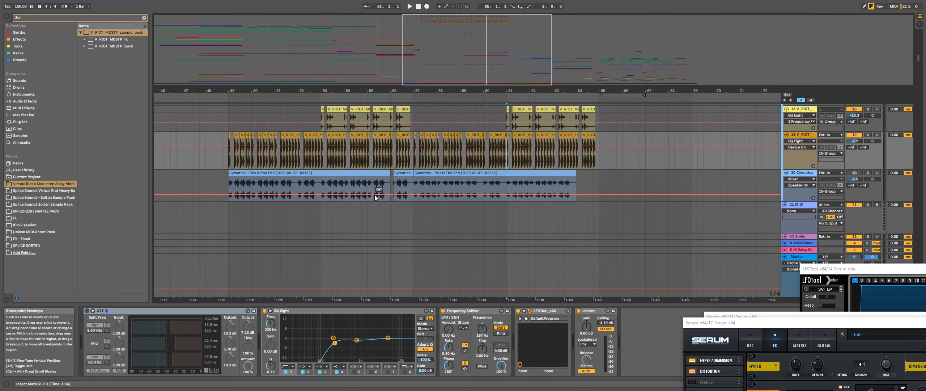
{"action": "scroll", "coordinate": [375, 218], "scroll_direction": "down", "scroll_amount": 6}
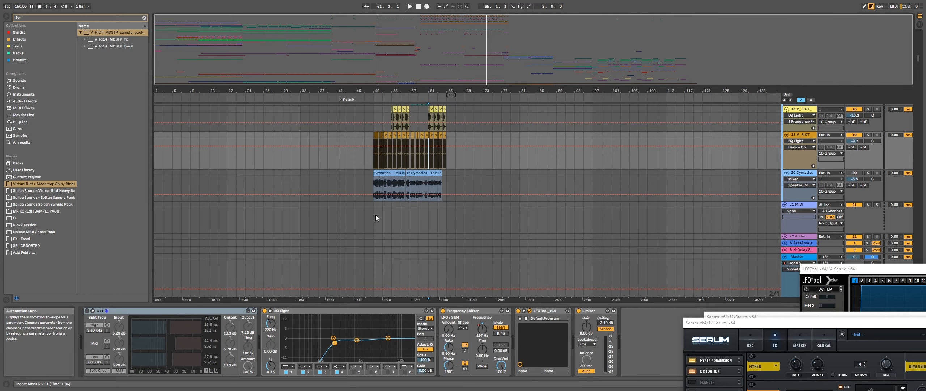
{"action": "scroll", "coordinate": [376, 214], "scroll_direction": "up", "scroll_amount": 5}
{"action": "left_click", "coordinate": [347, 223]}
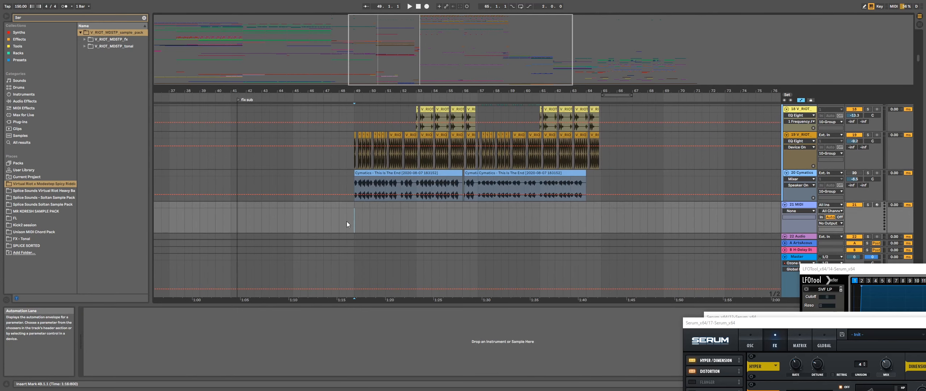